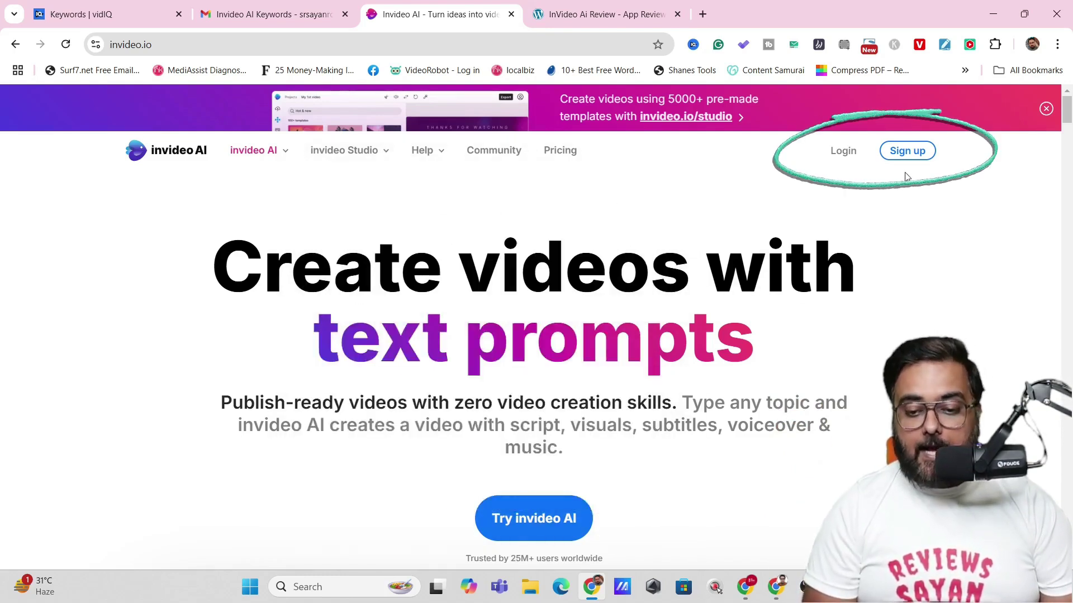
Step: Start signing up for an invideo AI account from the website's home page
{"action": "left_click", "coordinate": [904, 151]}
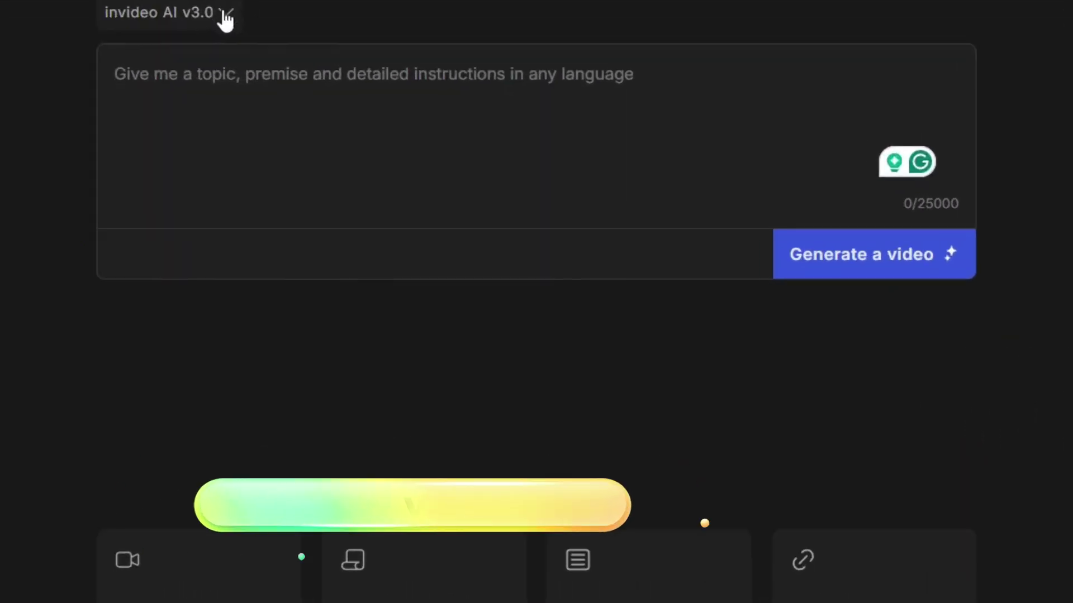
Step: Switch the video generation model to invideo AI v2.0 and back to invideo AI v3.0
{"action": "left_click", "coordinate": [223, 12]}
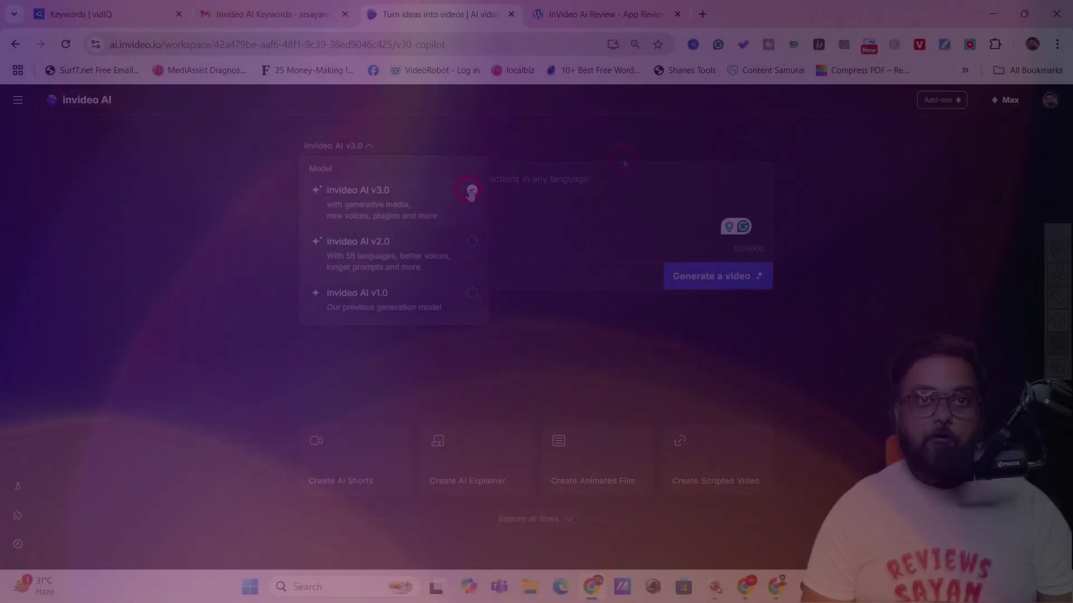
{"action": "left_click", "coordinate": [439, 237]}
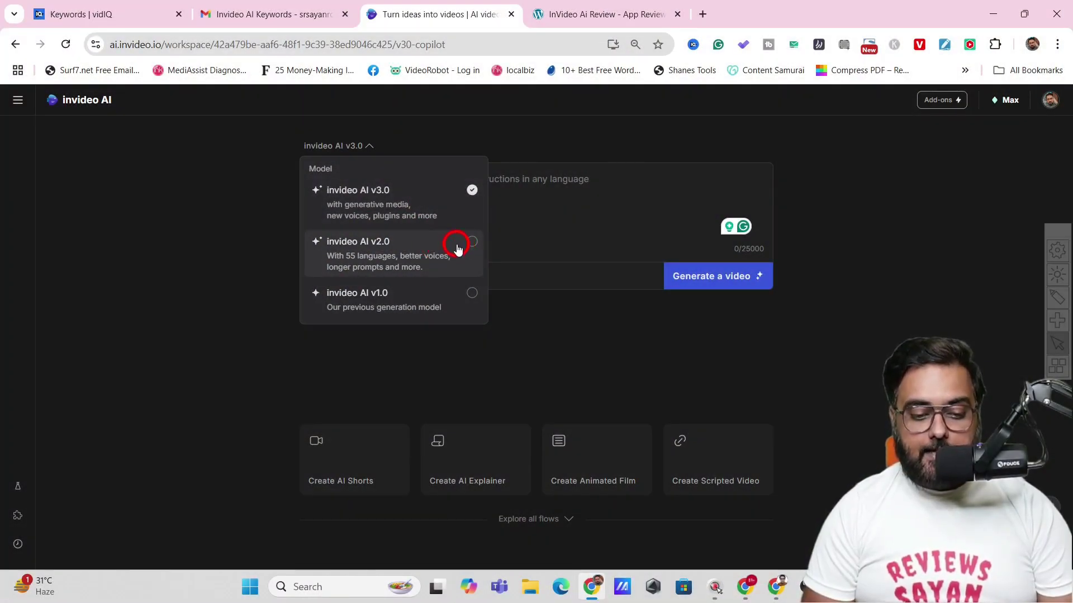
{"action": "left_click", "coordinate": [470, 242]}
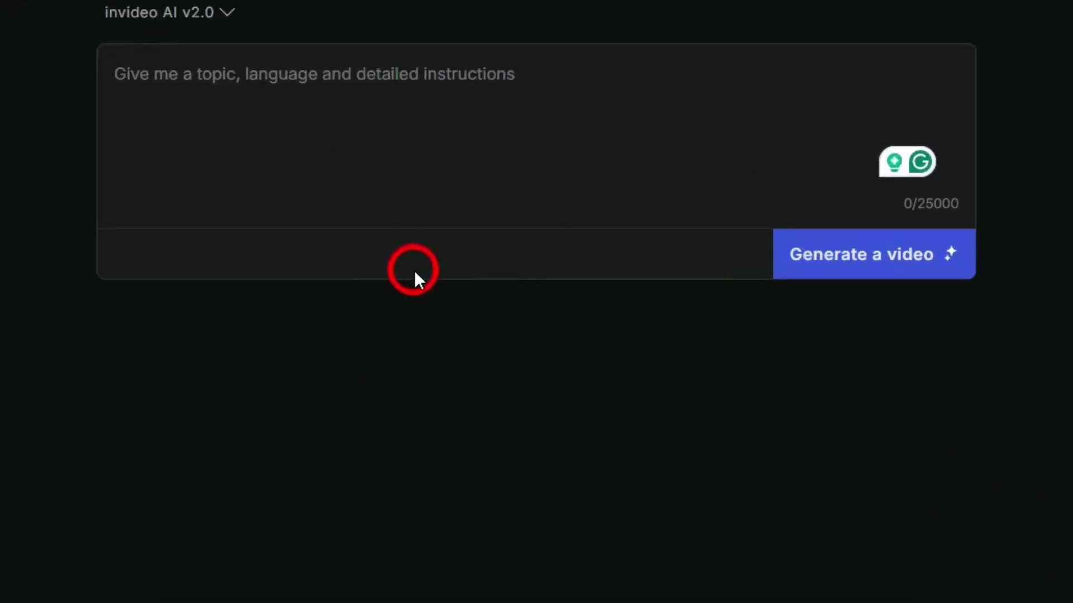
{"action": "left_click", "coordinate": [370, 146]}
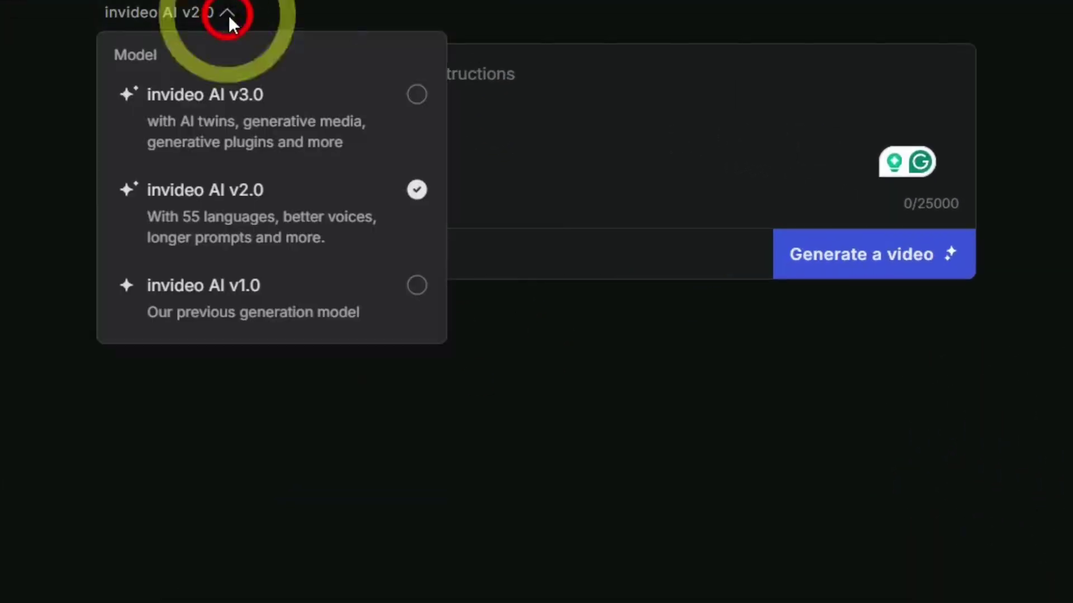
{"action": "left_click", "coordinate": [417, 96]}
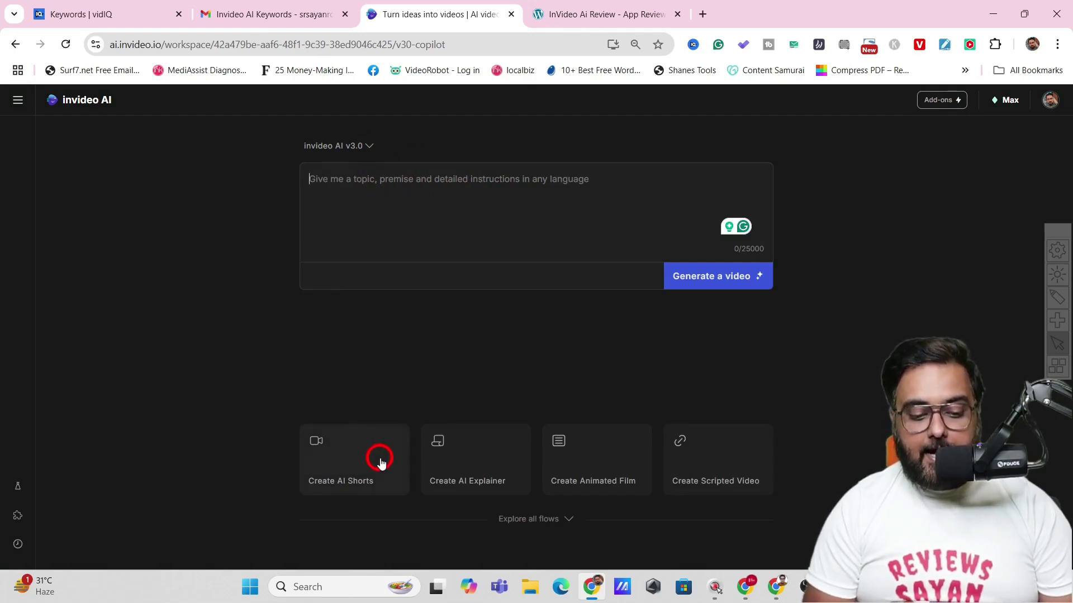
{"action": "left_click", "coordinate": [1056, 366]}
{"action": "mouse_move", "coordinate": [282, 400]}
{"action": "left_mouse_down"}
{"action": "mouse_move", "coordinate": [614, 508]}
{"action": "mouse_move", "coordinate": [830, 544]}
{"action": "left_mouse_up"}
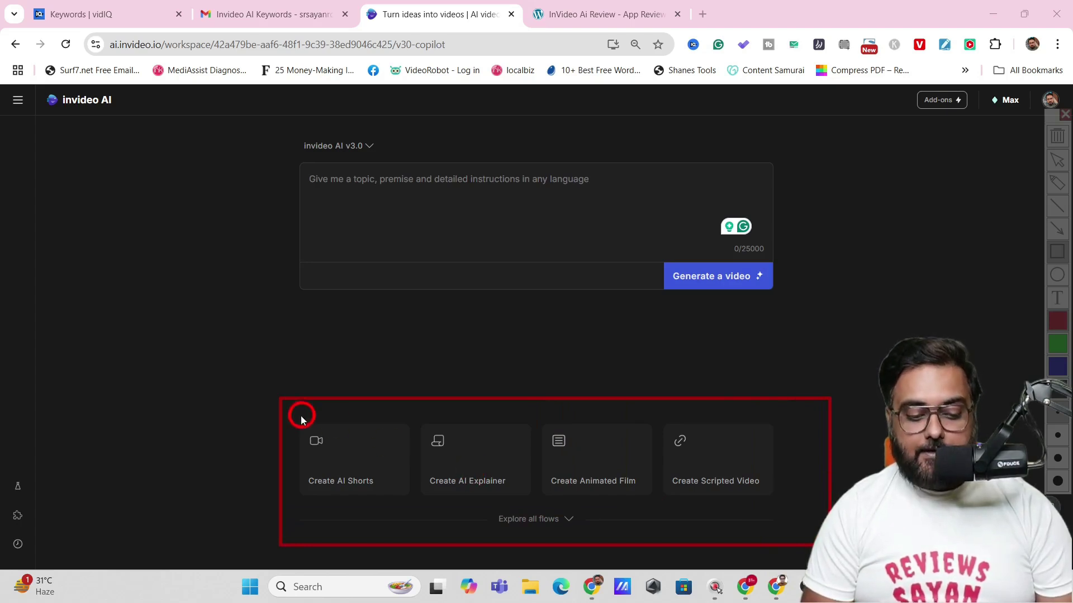
{"action": "left_click_drag", "start_coordinate": [289, 414], "coordinate": [390, 473]}
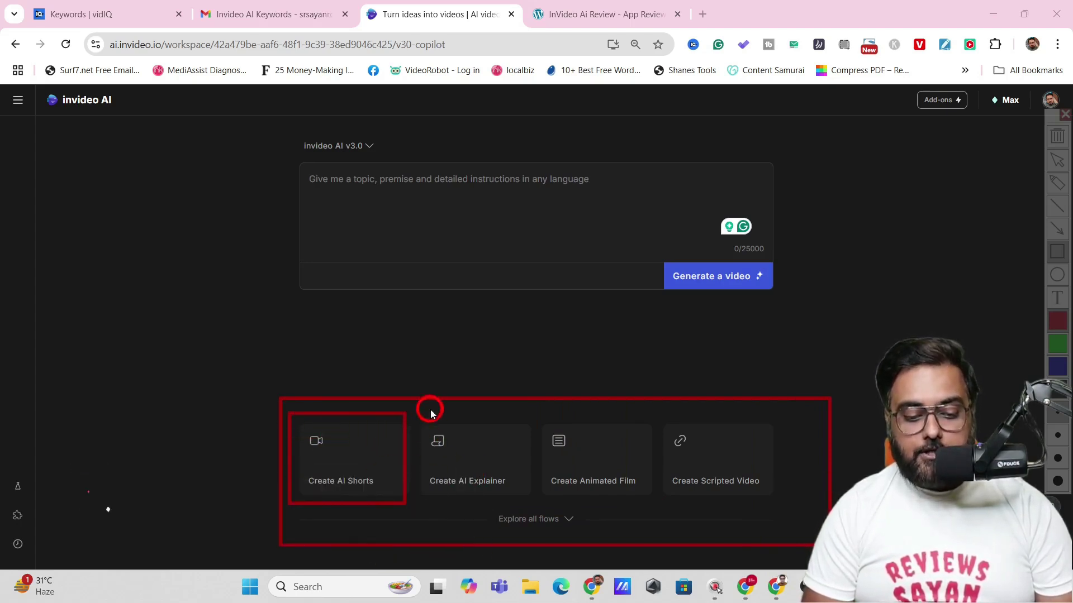
{"action": "left_click_drag", "start_coordinate": [415, 418], "coordinate": [446, 437]}
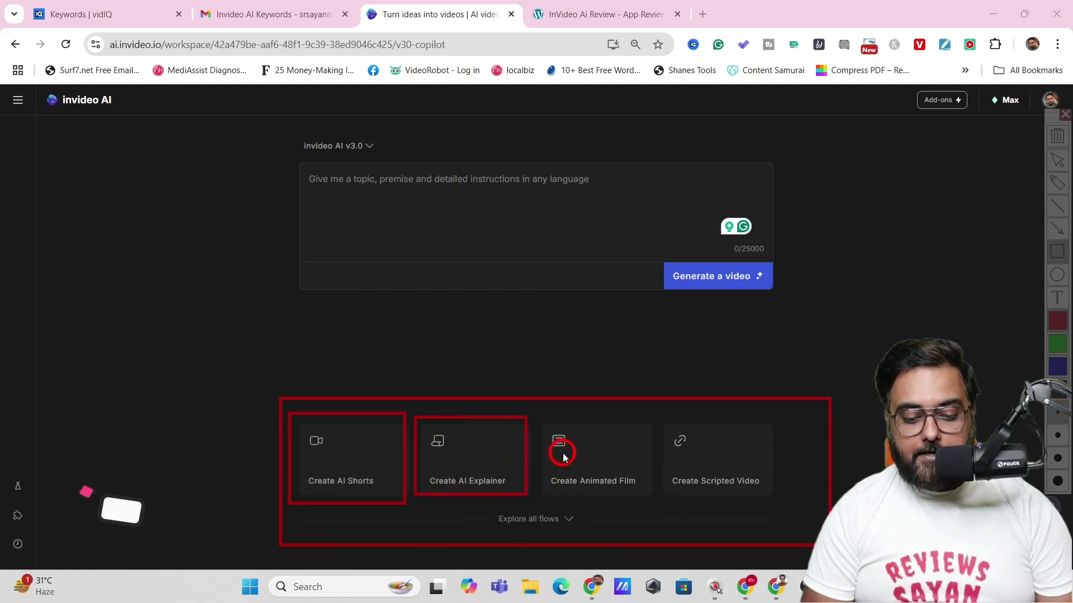
{"action": "left_click_drag", "start_coordinate": [539, 419], "coordinate": [599, 456]}
{"action": "left_click_drag", "start_coordinate": [659, 491], "coordinate": [652, 496]}
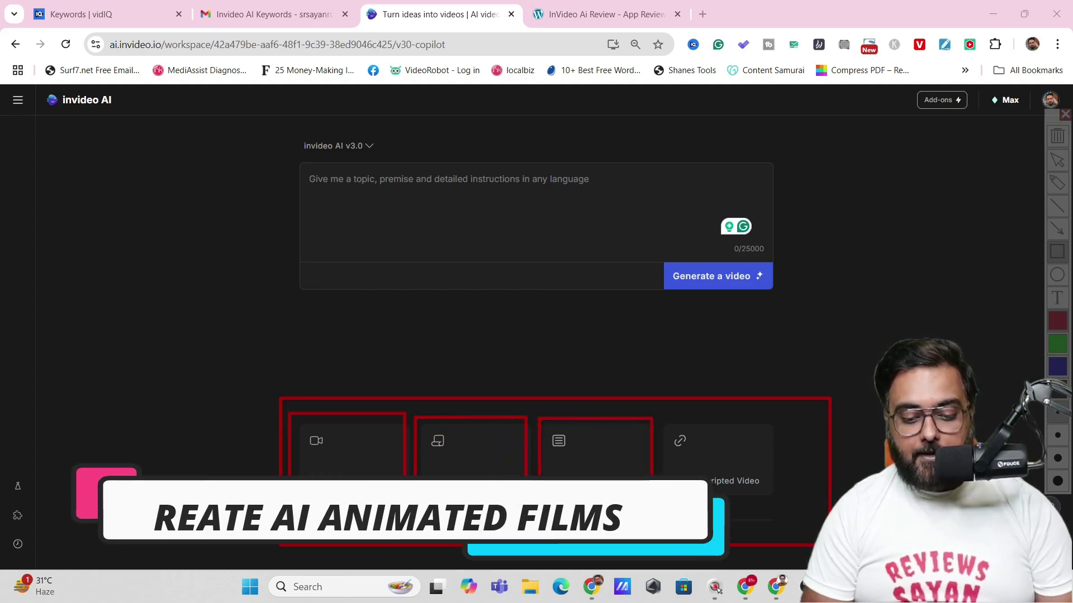
{"action": "mouse_move", "coordinate": [659, 418]}
{"action": "left_mouse_down"}
{"action": "mouse_move", "coordinate": [757, 503]}
{"action": "mouse_move", "coordinate": [780, 504]}
{"action": "left_mouse_up"}
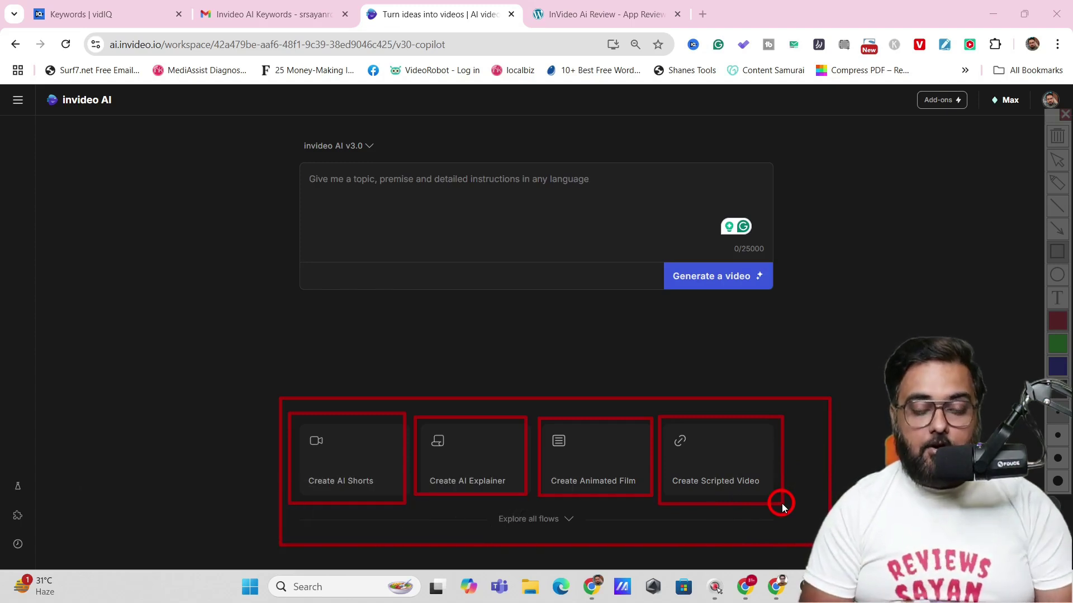
{"action": "right_click", "coordinate": [588, 328]}
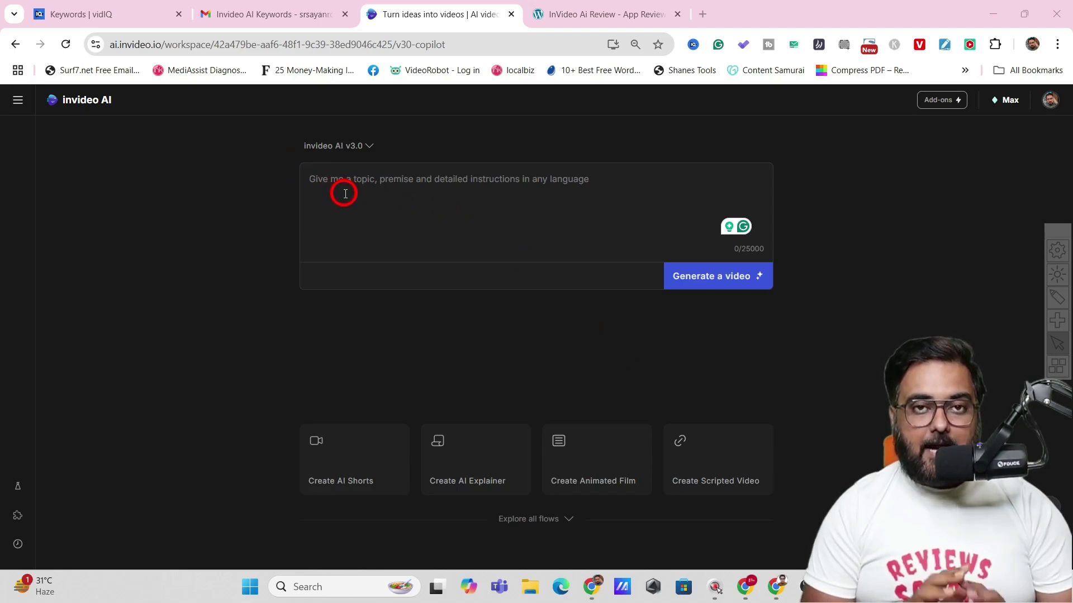
Step: Examine the voice plugin page and the recording instructions for adding a voice, then close them without uploading anything
{"action": "left_click", "coordinate": [15, 104]}
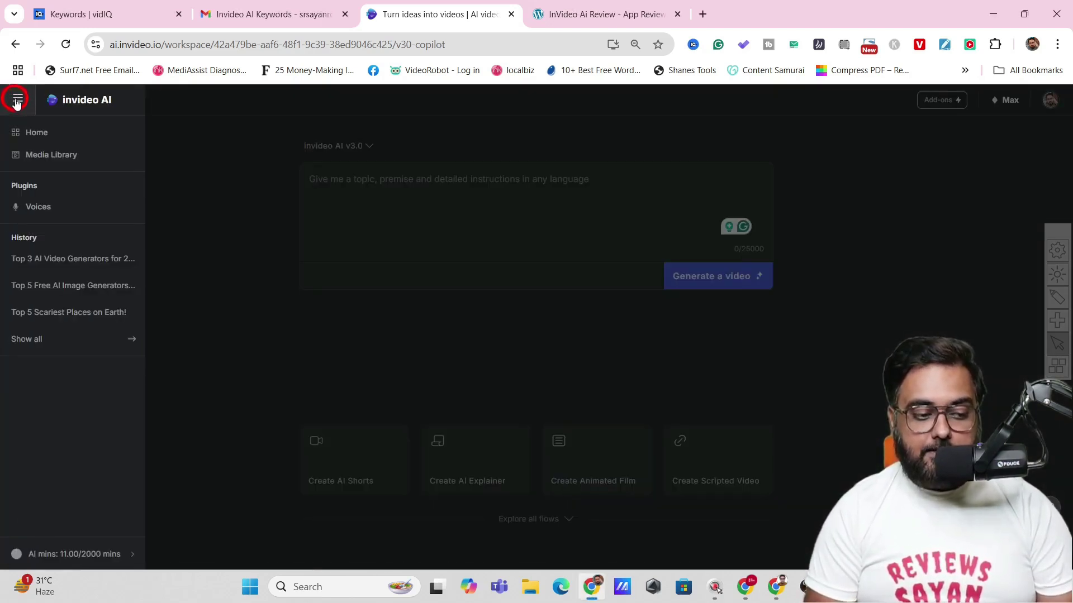
{"action": "left_click", "coordinate": [40, 209]}
{"action": "left_click", "coordinate": [271, 208]}
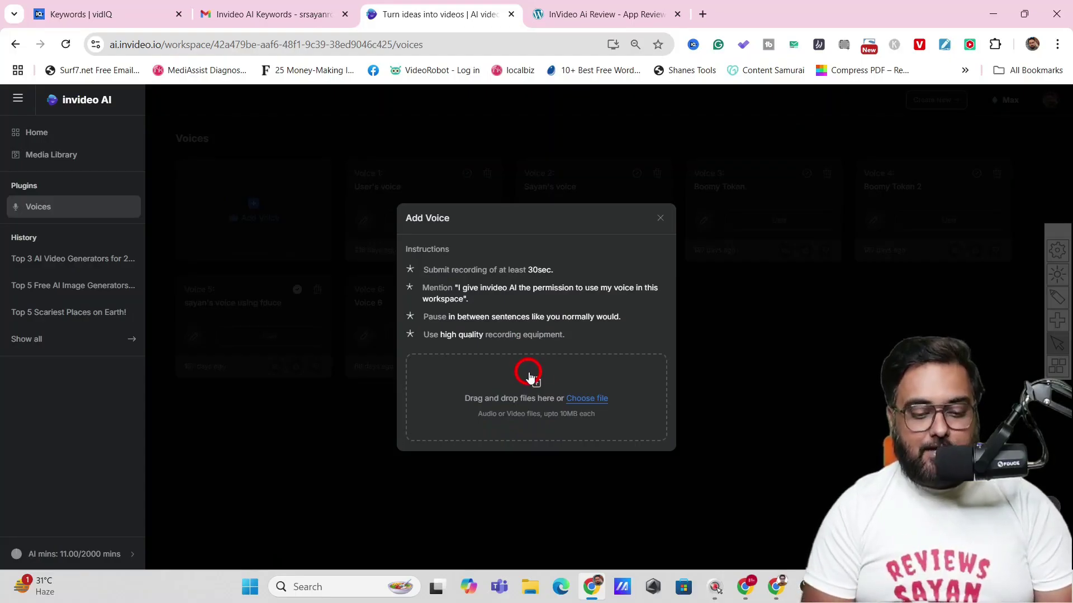
{"action": "left_click", "coordinate": [661, 218]}
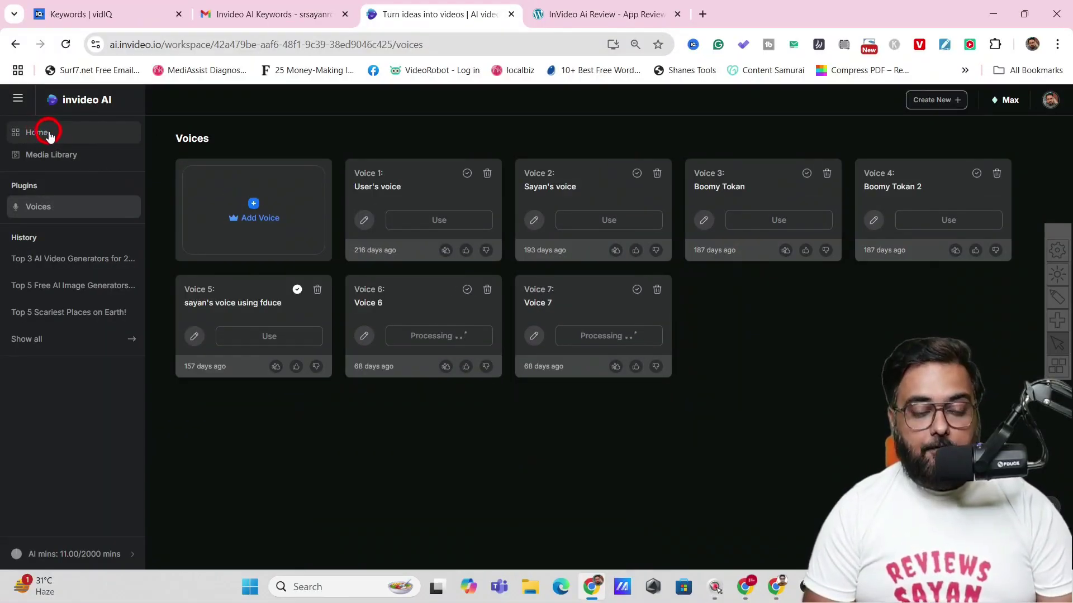
Step: Browse the workspace home page to review the project history and the previously exported videos
{"action": "left_click", "coordinate": [52, 140]}
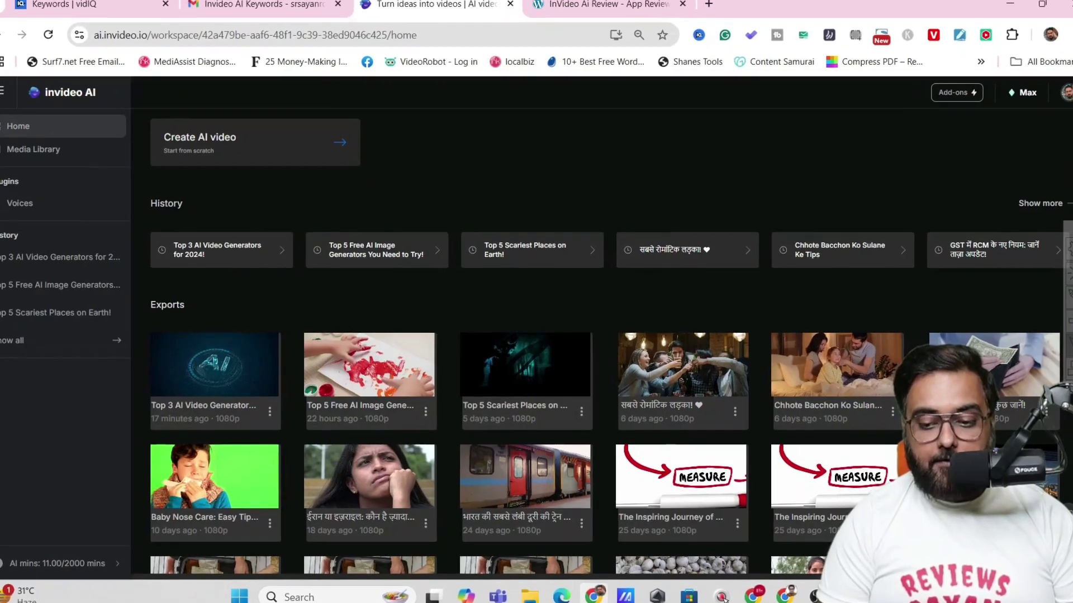
{"action": "scroll", "coordinate": [602, 343], "scroll_direction": "down", "scroll_amount": 15}
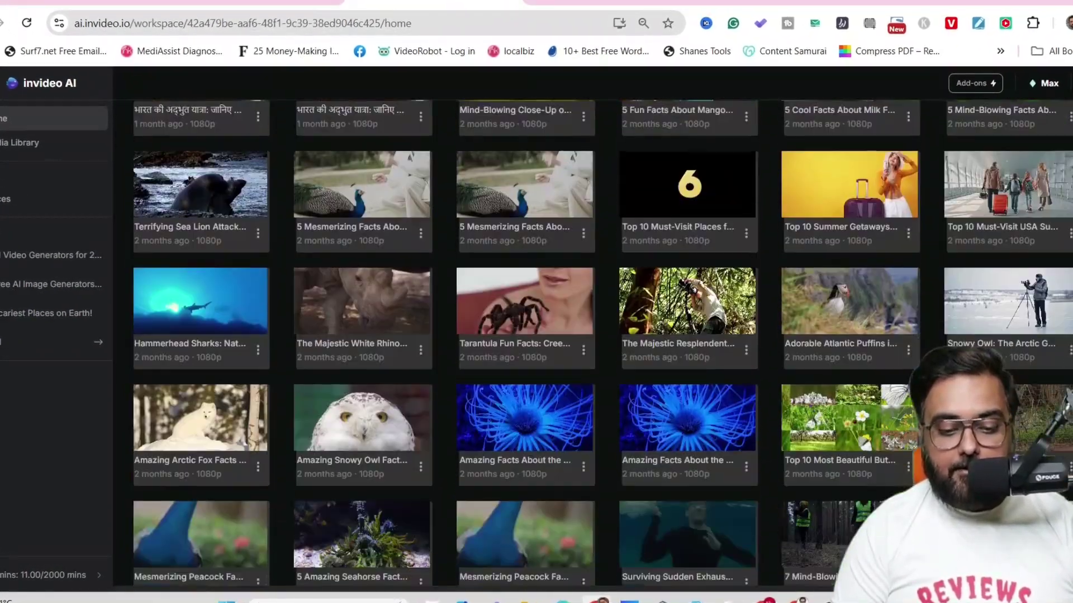
{"action": "scroll", "coordinate": [602, 344], "scroll_direction": "down", "scroll_amount": 8}
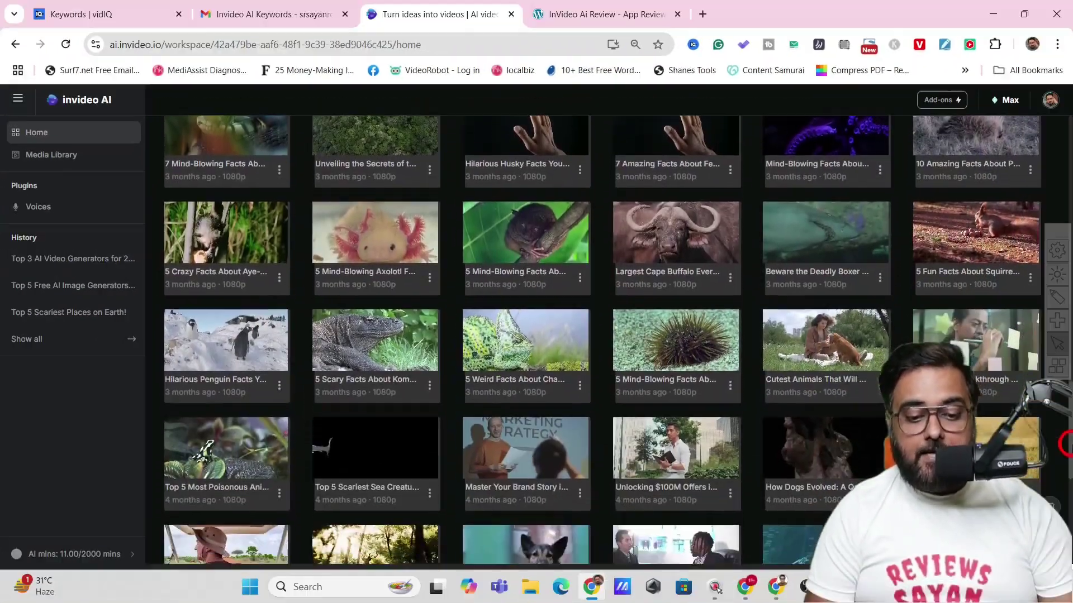
{"action": "scroll", "coordinate": [603, 344], "scroll_direction": "down", "scroll_amount": 5}
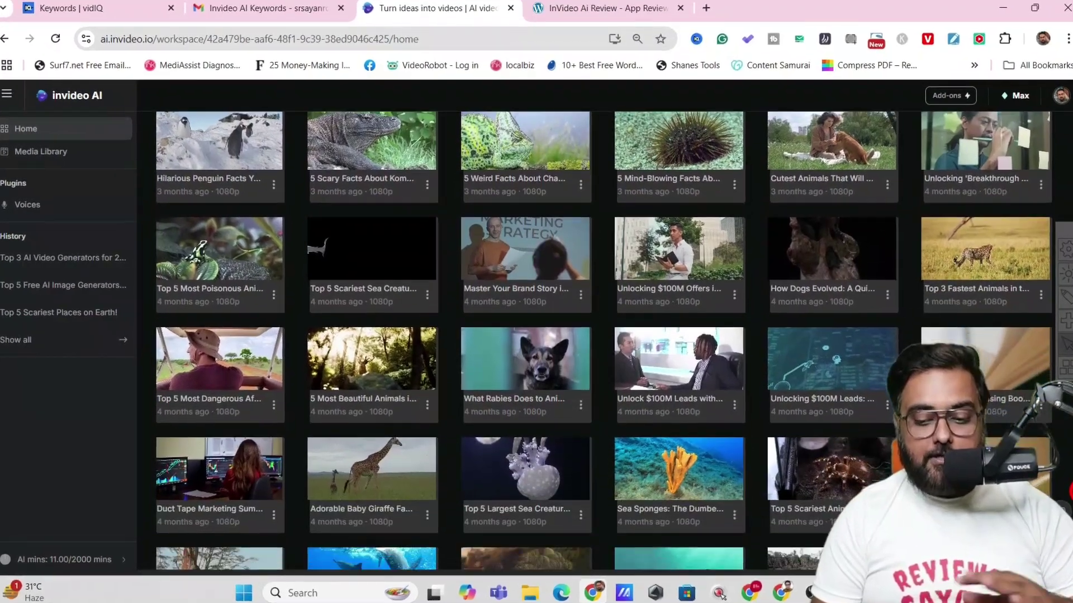
{"action": "scroll", "coordinate": [603, 344], "scroll_direction": "up", "scroll_amount": 10}
{"action": "scroll", "coordinate": [603, 344], "scroll_direction": "up", "scroll_amount": 15}
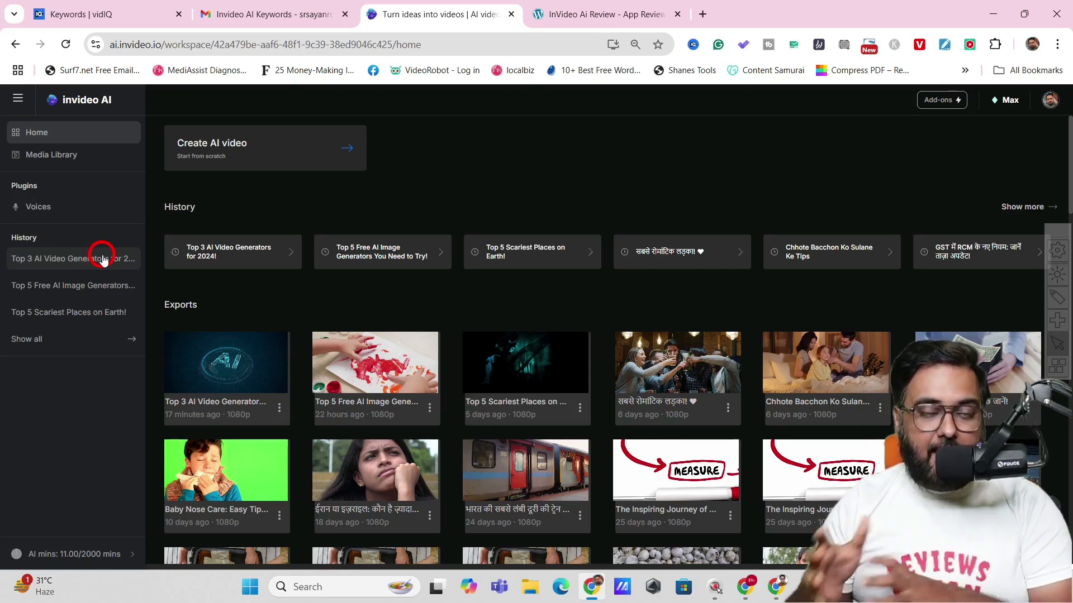
Step: Prompt for and generate a vertical 55-second video listing 3 AI copywriting tools with starting price and standout feature, a catchy writing-skills hook, and exciting English male voiceover
{"action": "left_click", "coordinate": [265, 156]}
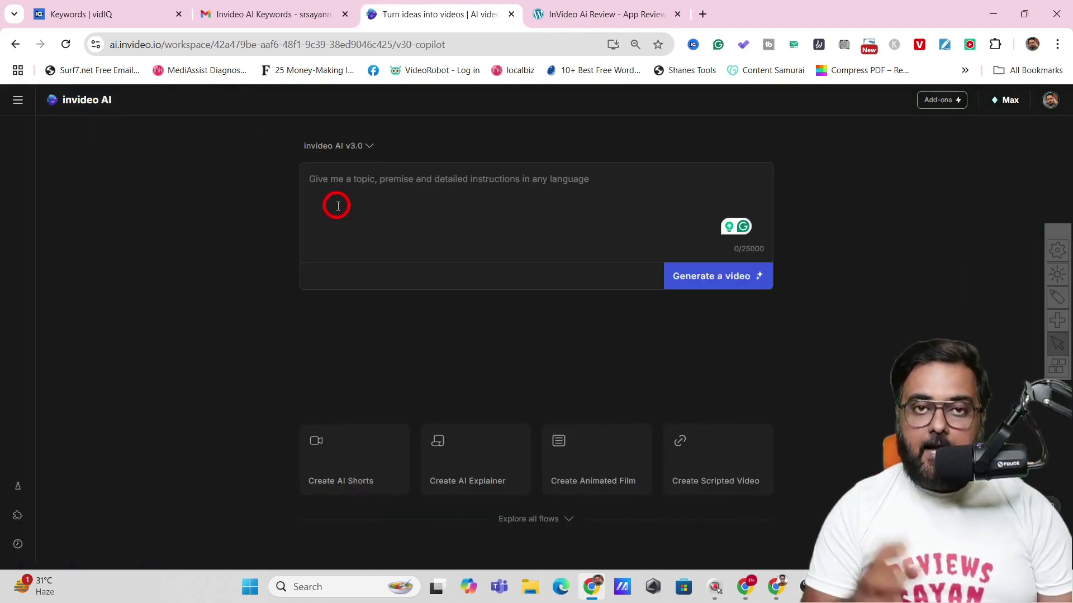
{"action": "left_click", "coordinate": [318, 183]}
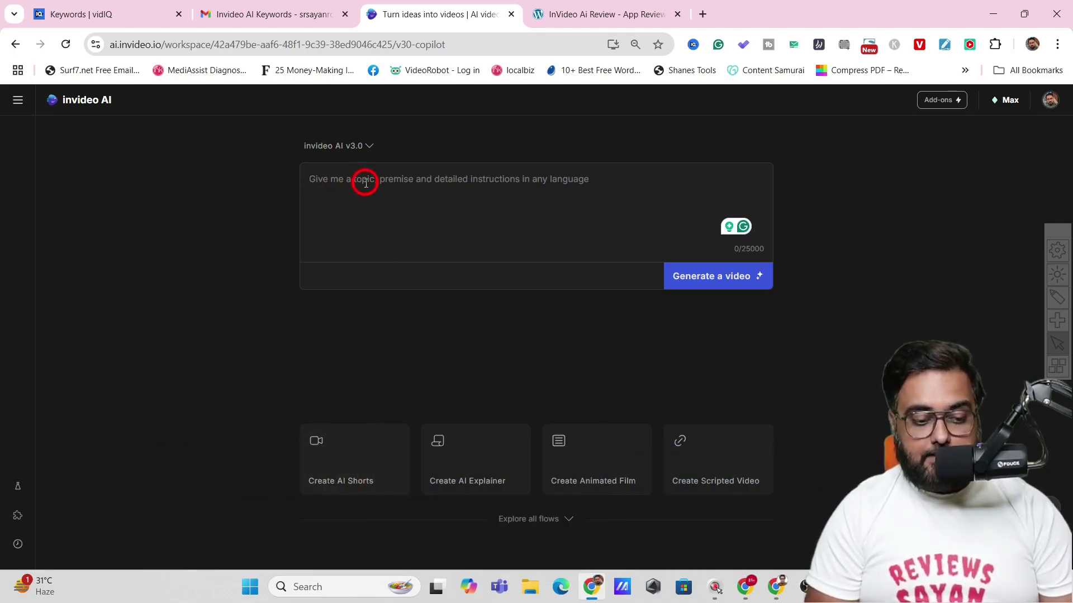
{"action": "type", "text": "create a vertical video of 55 second duration which lists 3 ai tools for copywriting. include their starting price and standout feature. start the video with a catchy hook on writing skills. use a exciting male voiceover in English language."}
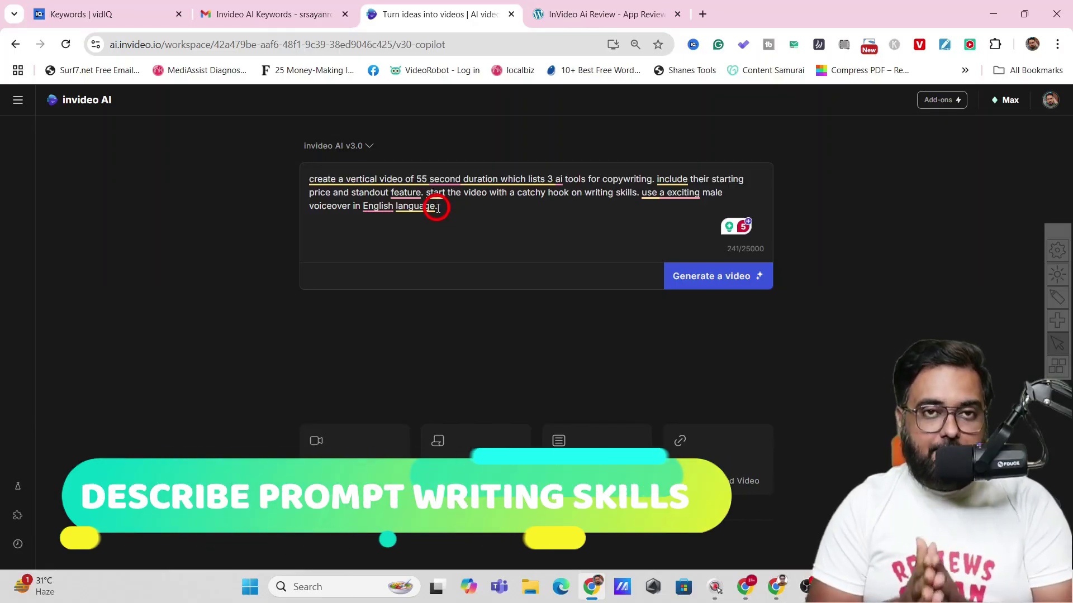
{"action": "left_click_drag", "start_coordinate": [438, 208], "coordinate": [324, 180]}
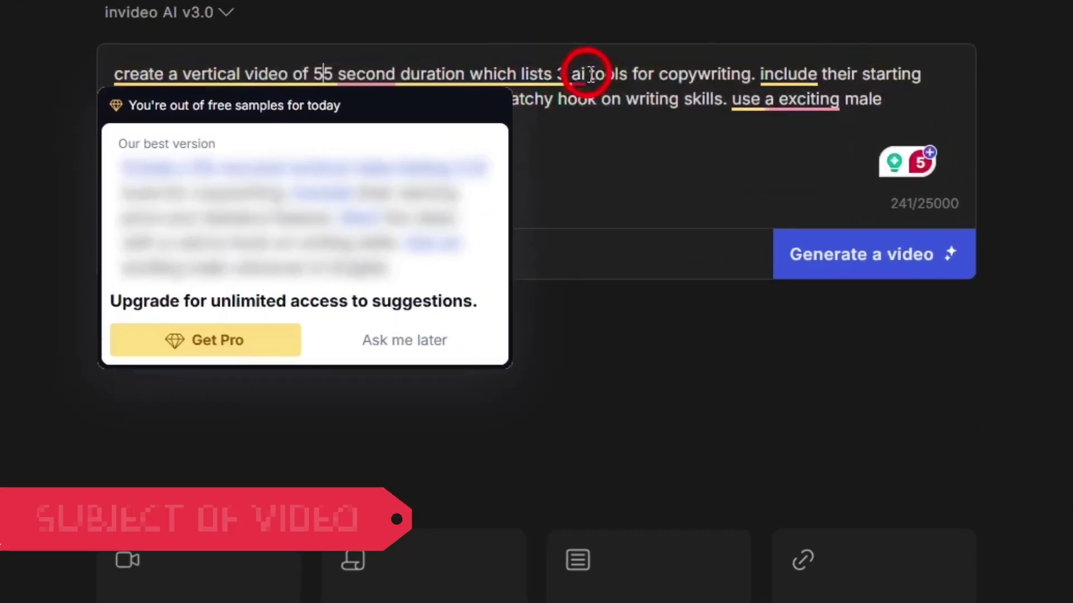
{"action": "mouse_move", "coordinate": [771, 92]}
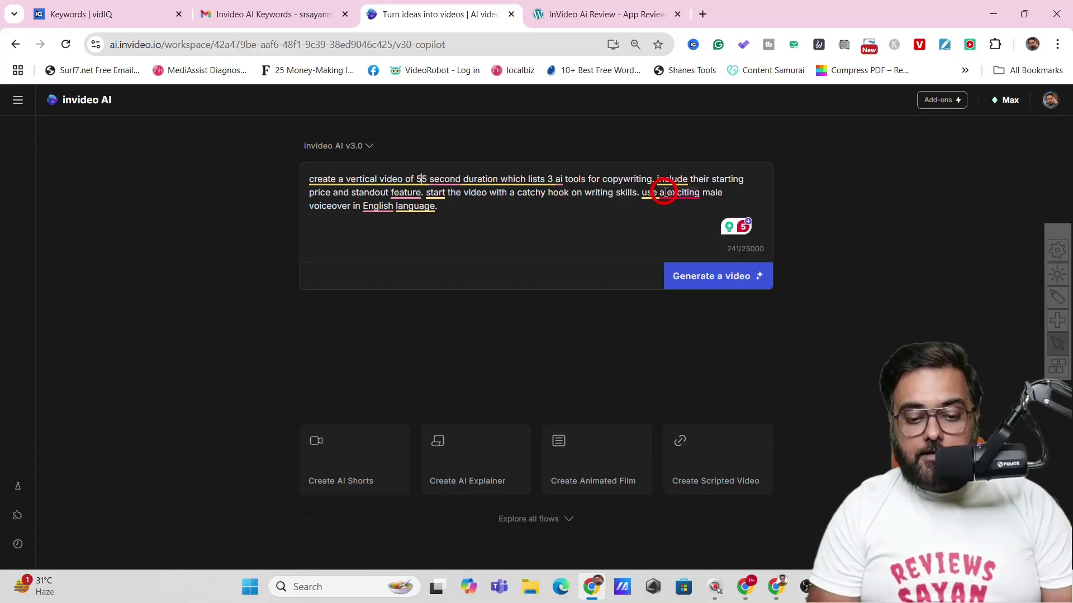
{"action": "mouse_move", "coordinate": [804, 98]}
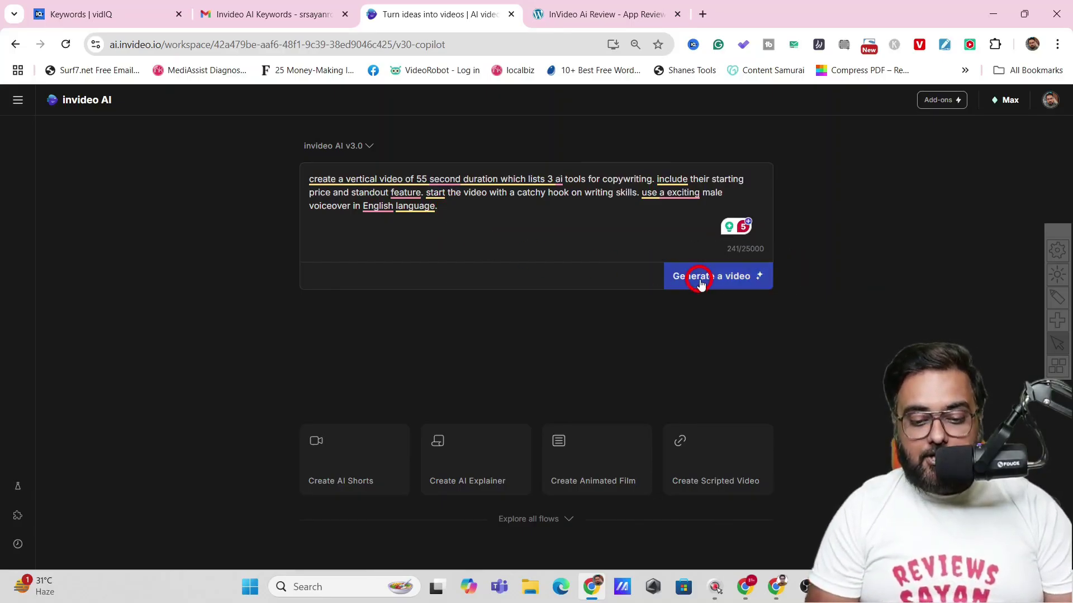
{"action": "left_click", "coordinate": [702, 277]}
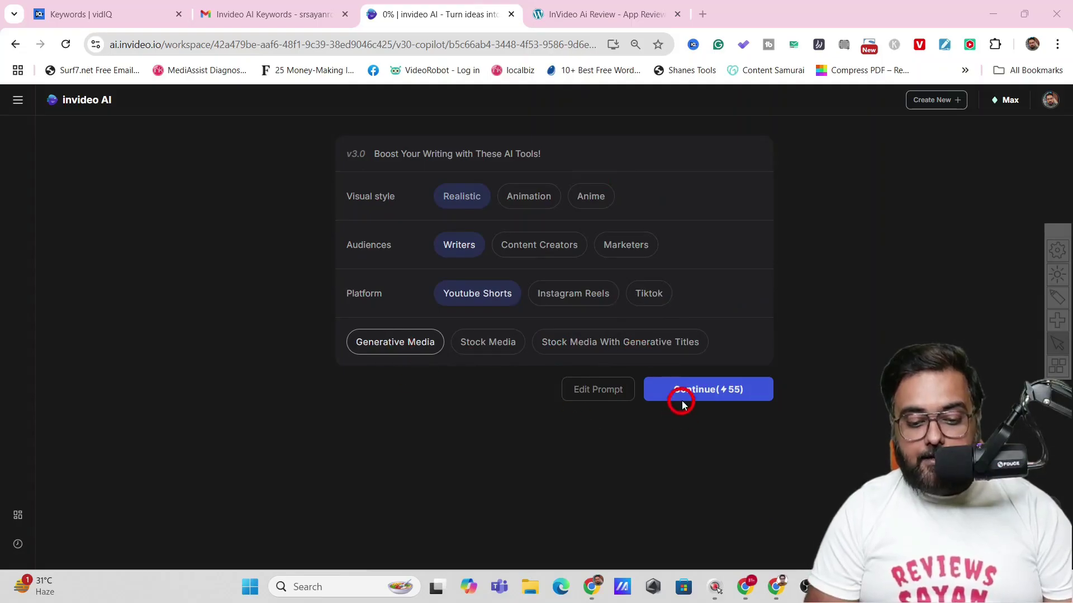
Step: Try to continue with generative media, compare the one-time and subscription offers for generative seconds, and dismiss them
{"action": "left_click", "coordinate": [681, 394]}
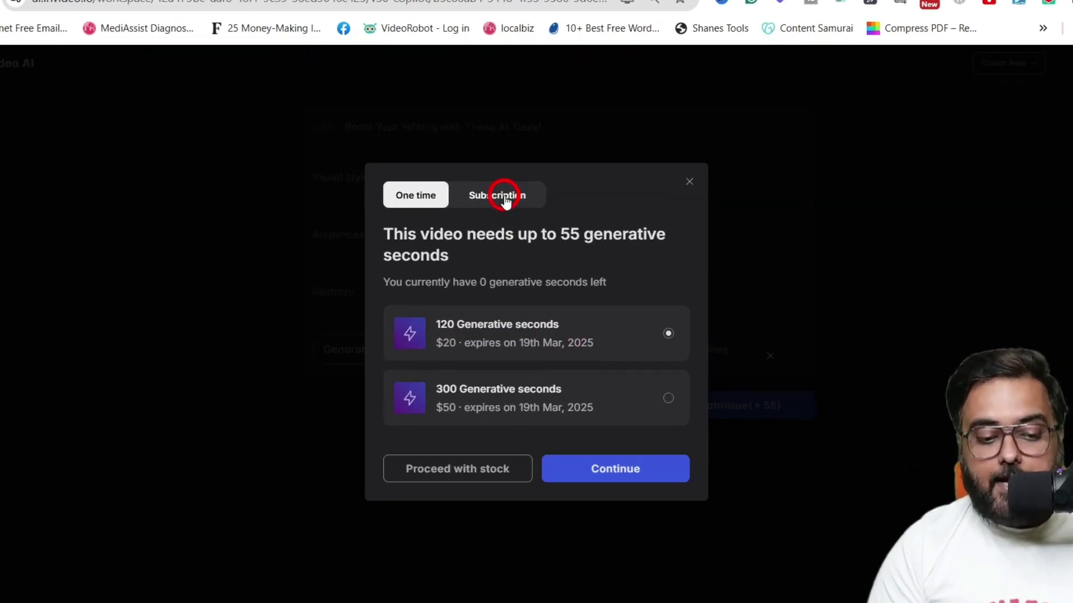
{"action": "left_click", "coordinate": [503, 211]}
{"action": "left_click", "coordinate": [434, 211]}
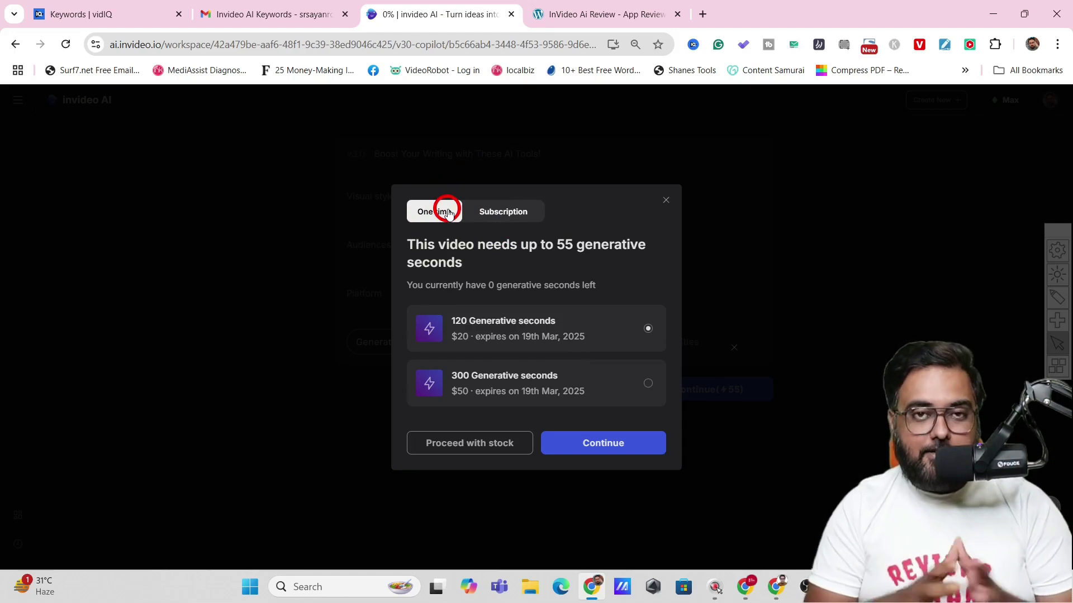
{"action": "left_click", "coordinate": [665, 200]}
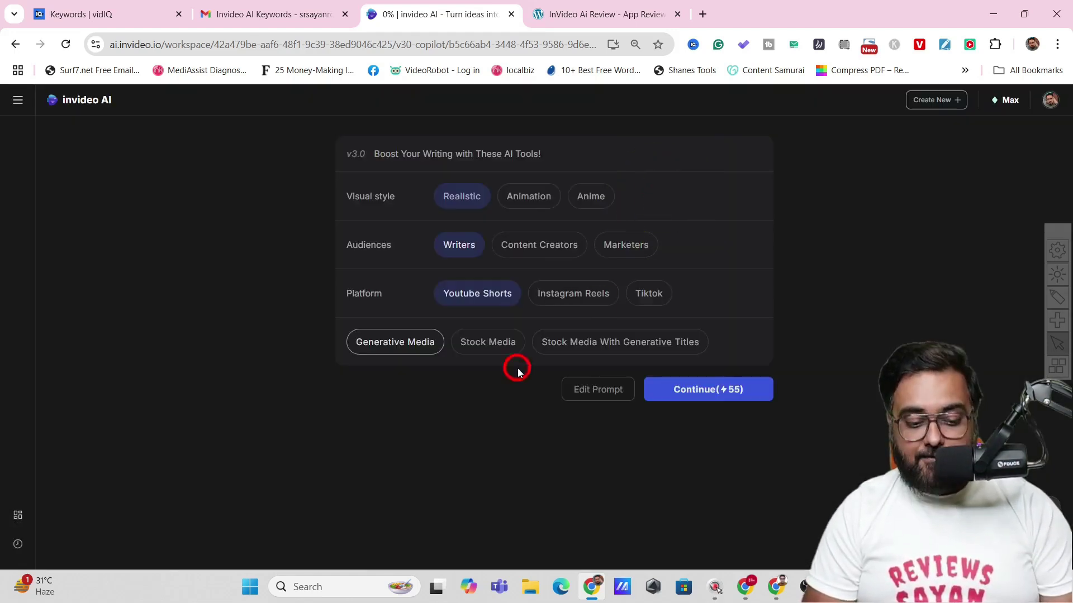
Step: Set the video's media source to Stock Media and continue to build the video
{"action": "left_click", "coordinate": [488, 346]}
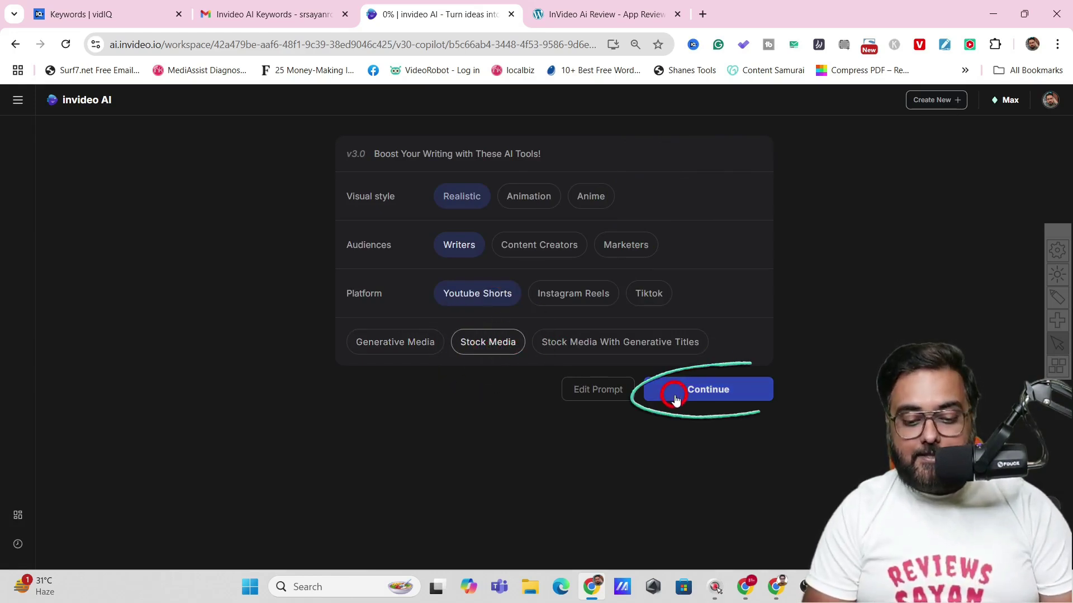
{"action": "left_click", "coordinate": [692, 393]}
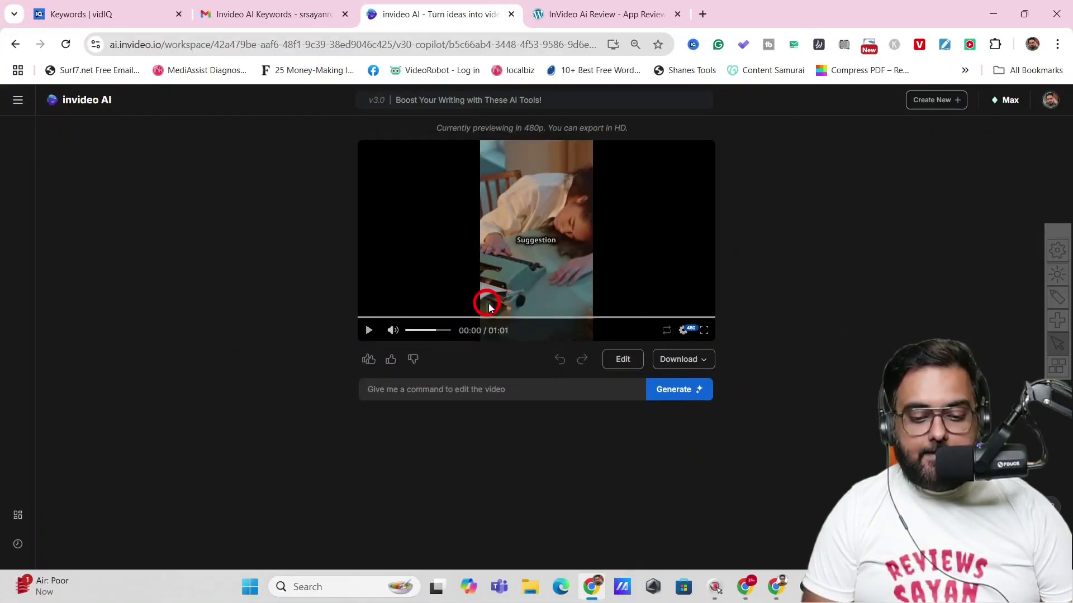
Step: Play the generated video's preview to about the halfway point and pause it
{"action": "left_click", "coordinate": [378, 327]}
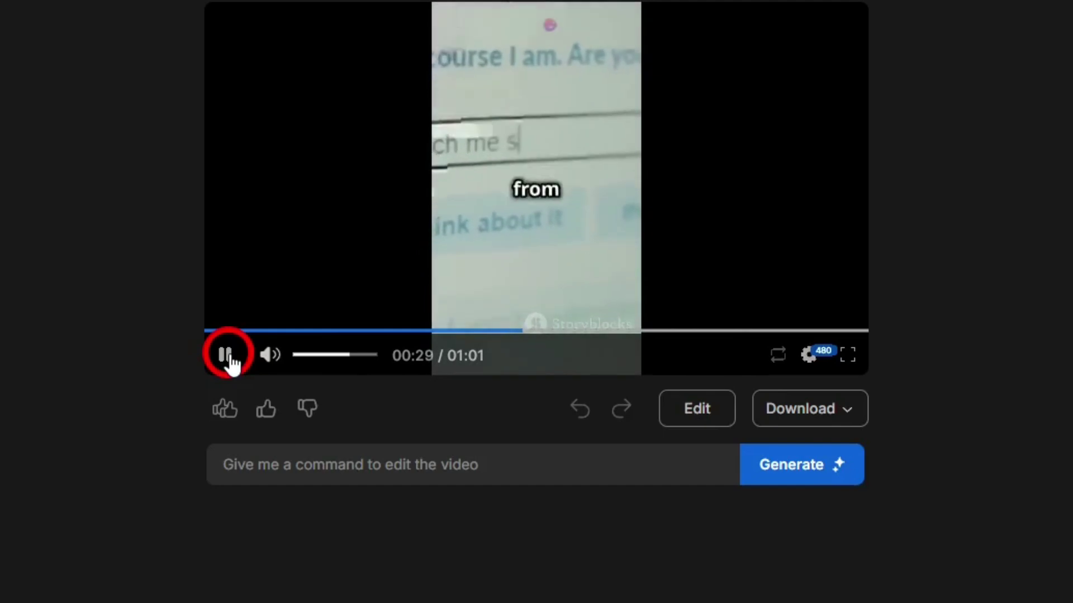
{"action": "left_click", "coordinate": [226, 356]}
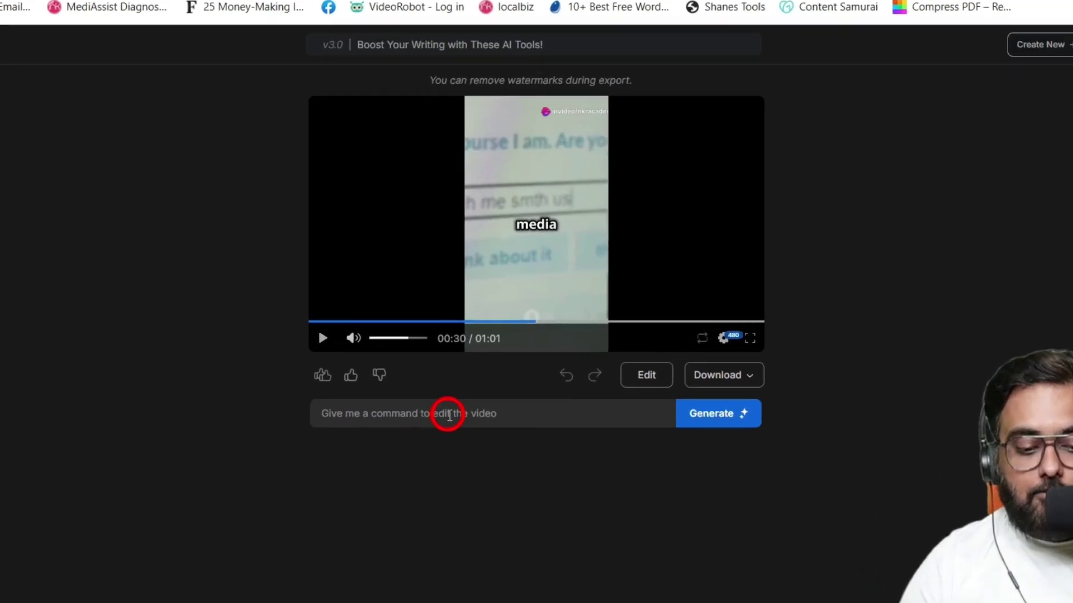
Step: Generate an edit with the command "apply hermozi style captions" and preview the first few seconds of the video
{"action": "left_click", "coordinate": [468, 390]}
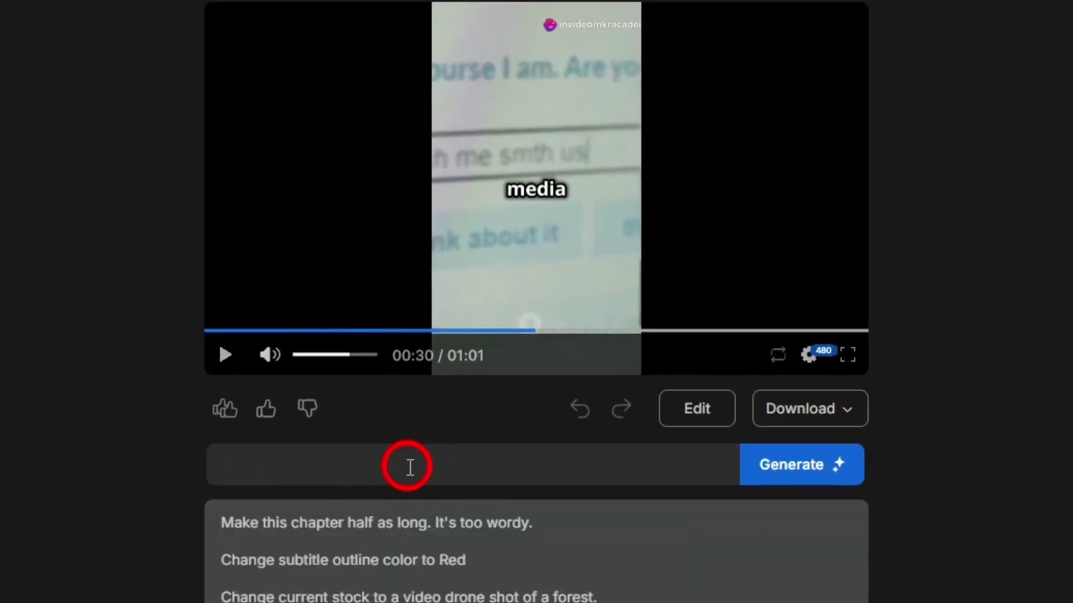
{"action": "type", "text": "apply hermozi style captions"}
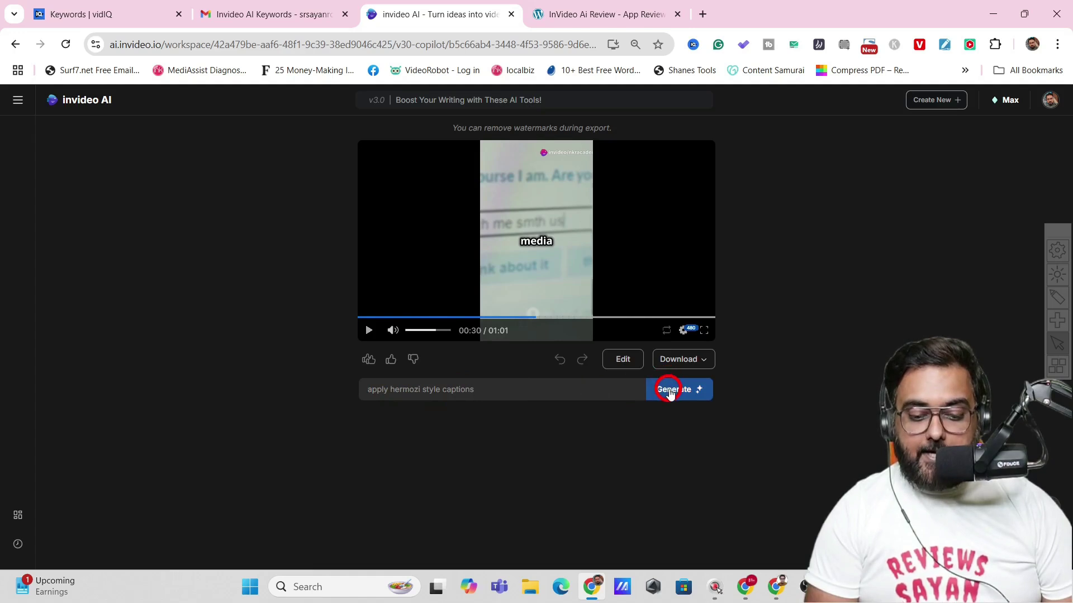
{"action": "left_click", "coordinate": [671, 392]}
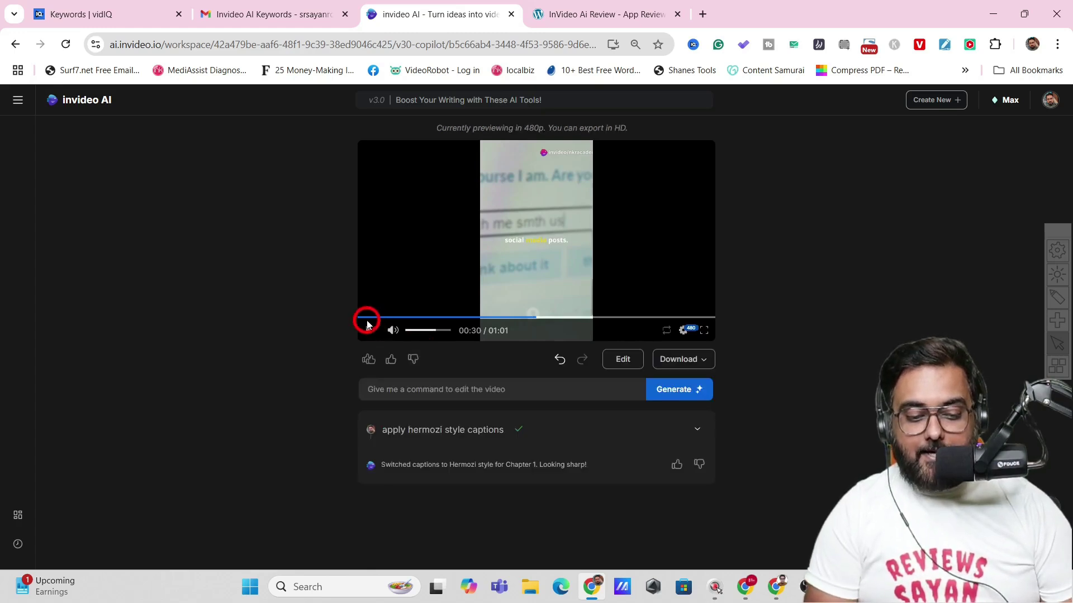
{"action": "left_click", "coordinate": [368, 332]}
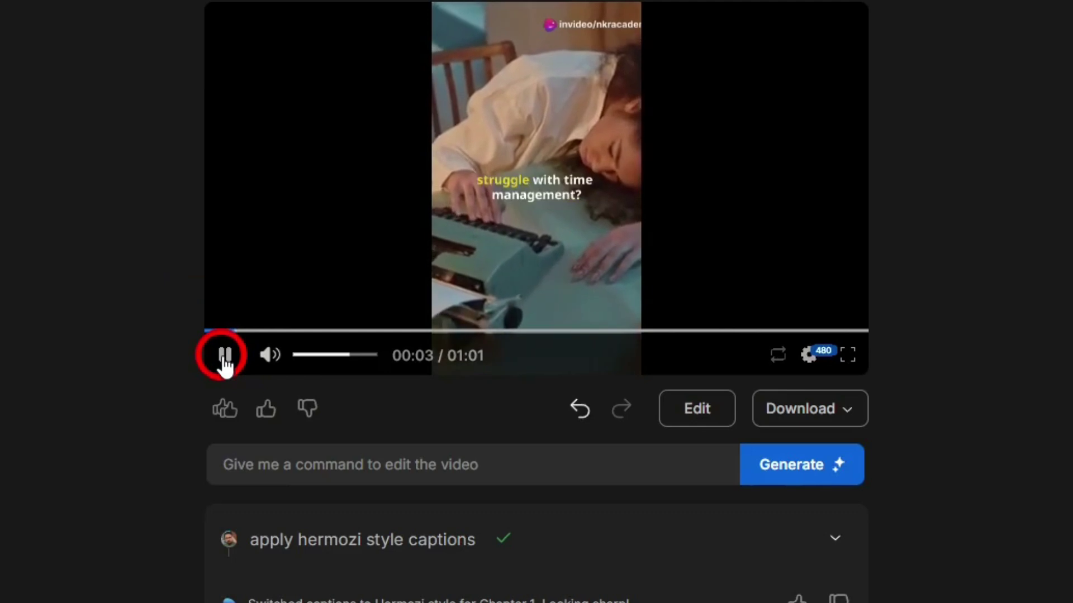
{"action": "left_click", "coordinate": [225, 357]}
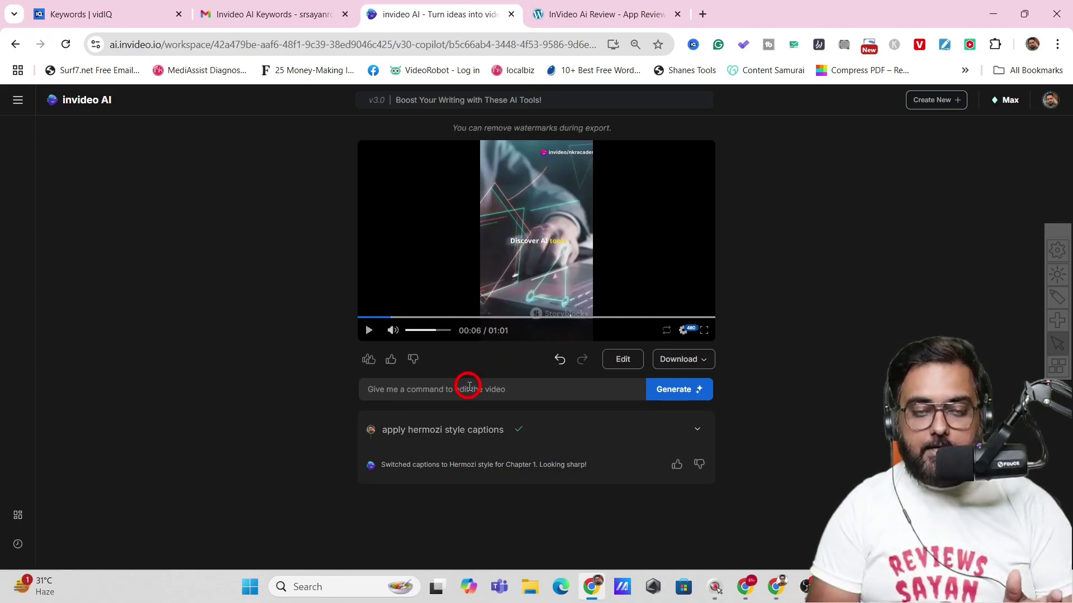
Step: Generate an edit with the command "change the voiceover to a female voiceover" and preview the video's opening from the start
{"action": "left_click", "coordinate": [464, 391]}
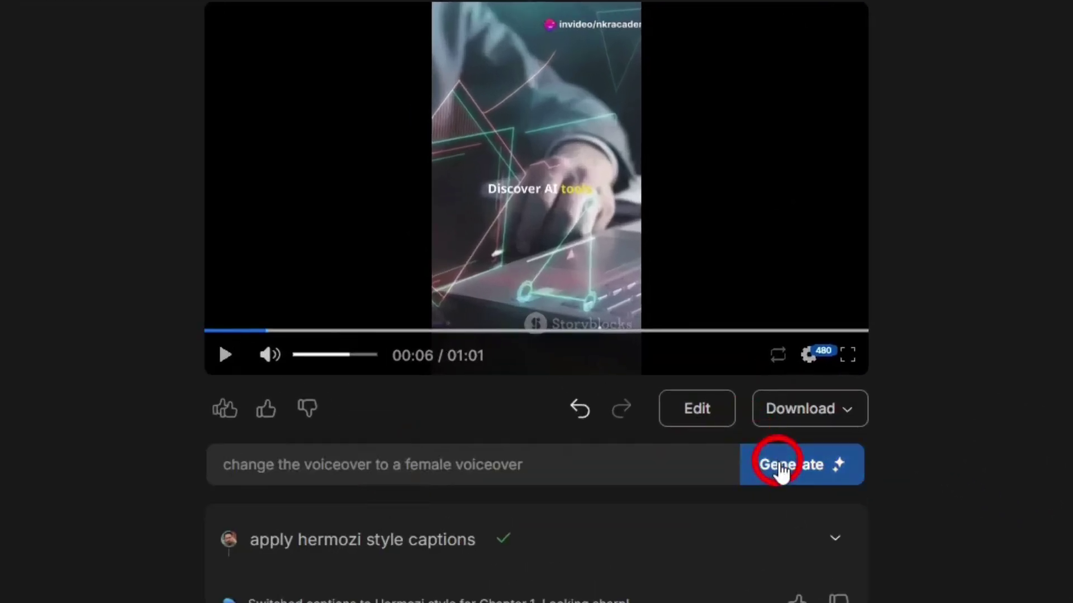
{"action": "left_click", "coordinate": [668, 389]}
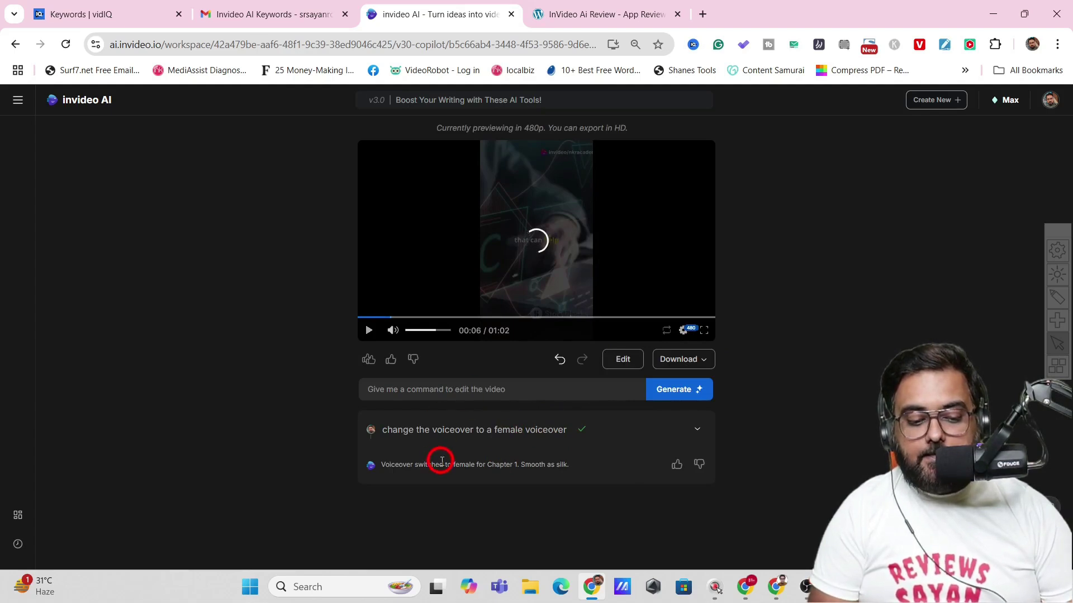
{"action": "left_click", "coordinate": [365, 318]}
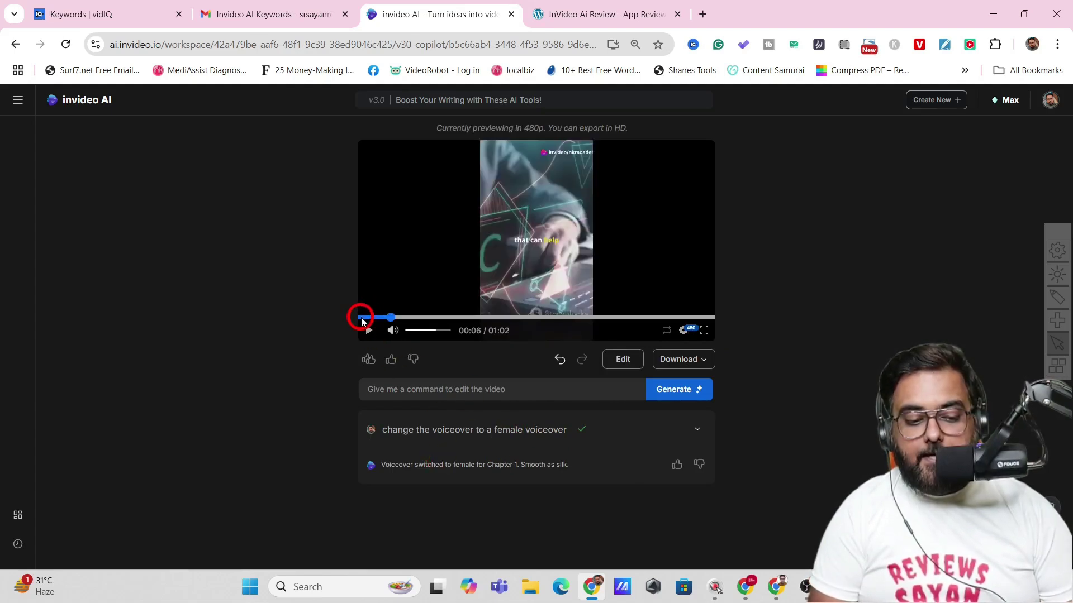
{"action": "left_click", "coordinate": [366, 330]}
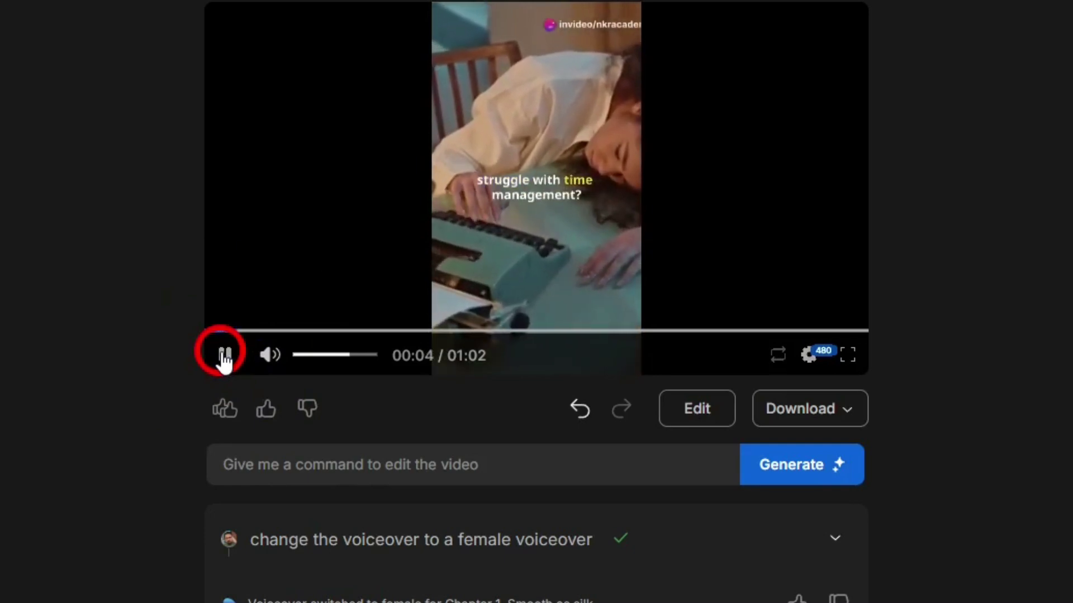
{"action": "left_click", "coordinate": [224, 357]}
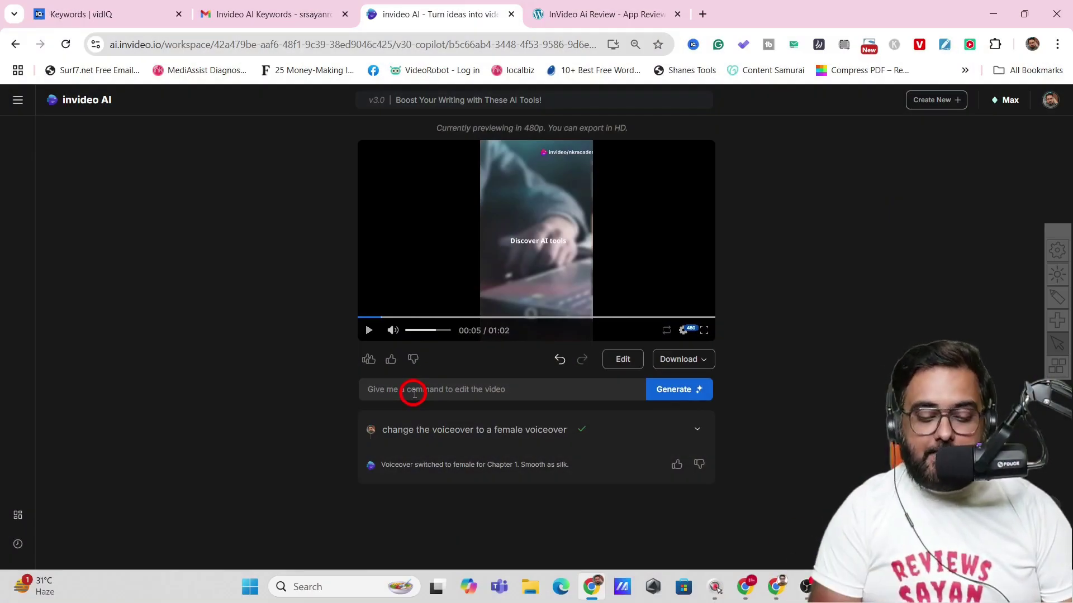
Step: Edit the video's media, replacing the fifth clip of the woman at a computer with the stock clip "Writers Block, A Moment Of Frustration"
{"action": "left_click", "coordinate": [622, 361]}
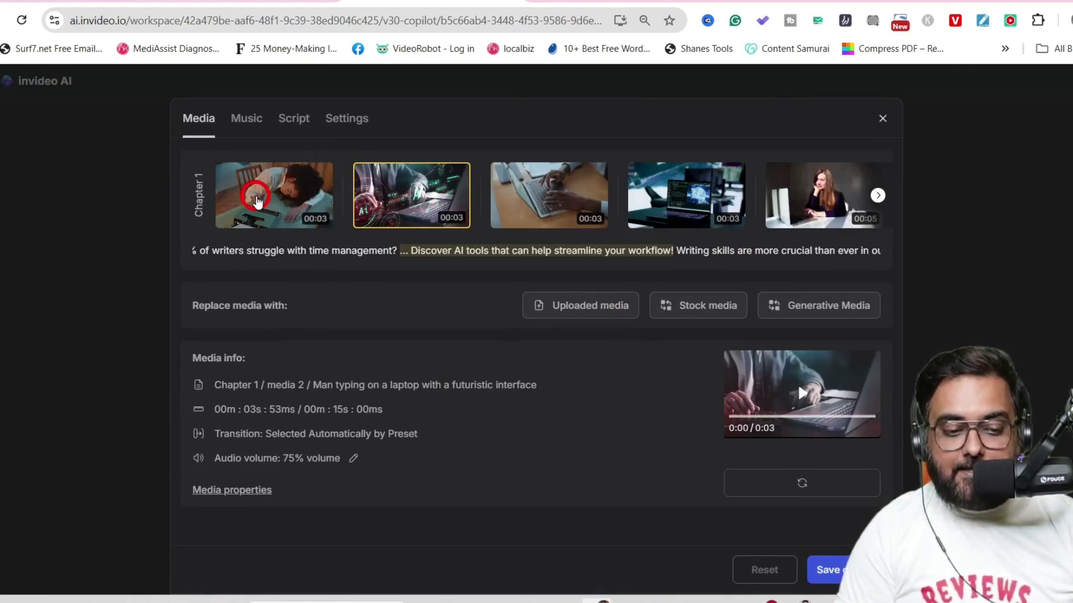
{"action": "left_click", "coordinate": [256, 202]}
{"action": "left_click", "coordinate": [375, 202]}
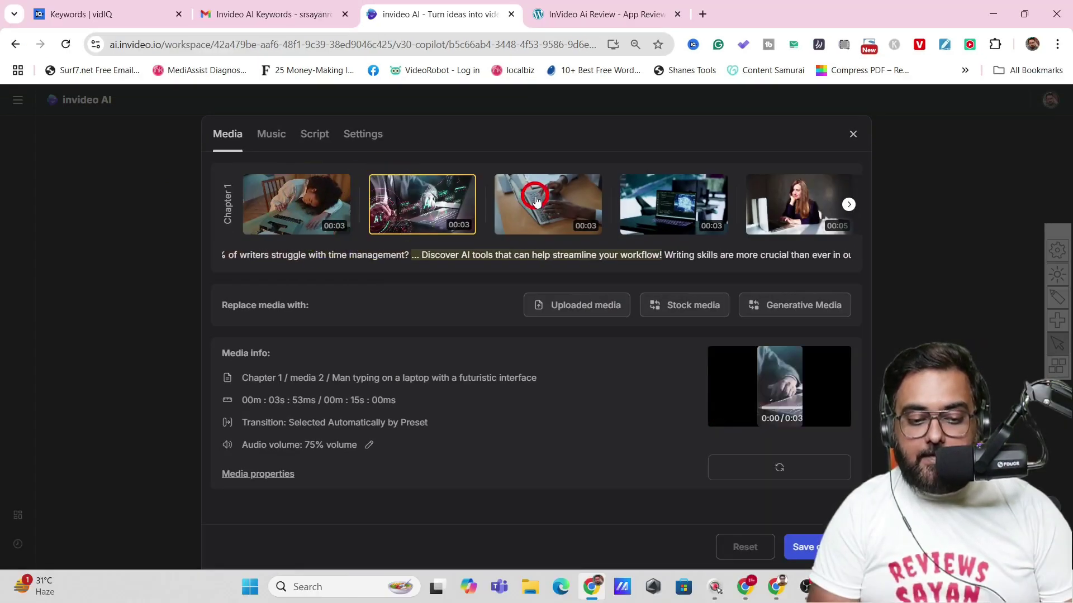
{"action": "left_click", "coordinate": [535, 200]}
{"action": "left_click", "coordinate": [608, 207]}
{"action": "left_click", "coordinate": [610, 207]}
{"action": "left_click", "coordinate": [541, 222]}
{"action": "left_click", "coordinate": [566, 247]}
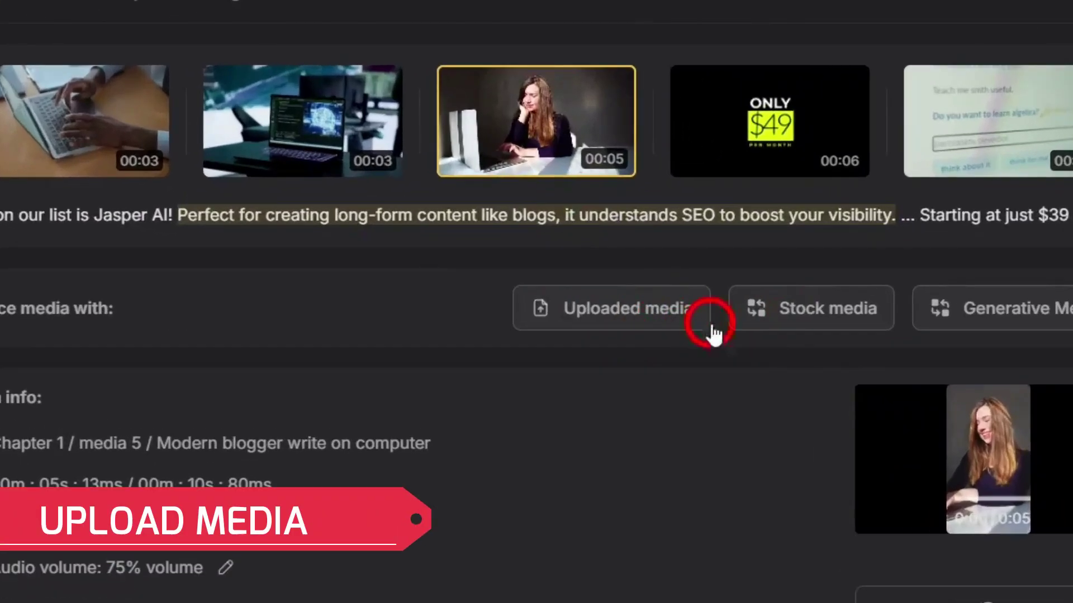
{"action": "left_click", "coordinate": [793, 313]}
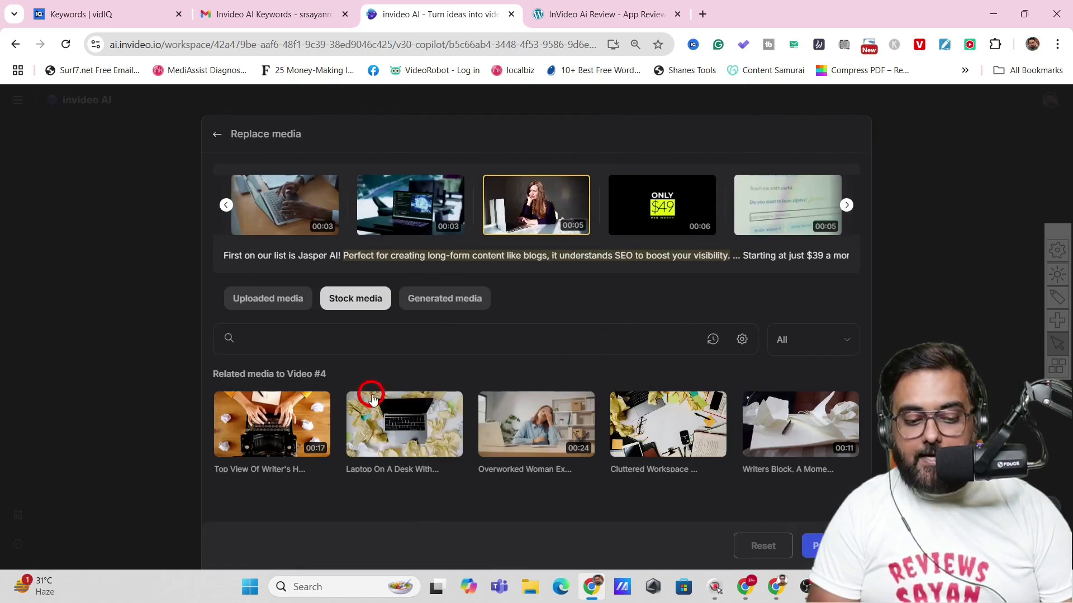
{"action": "left_click", "coordinate": [803, 439]}
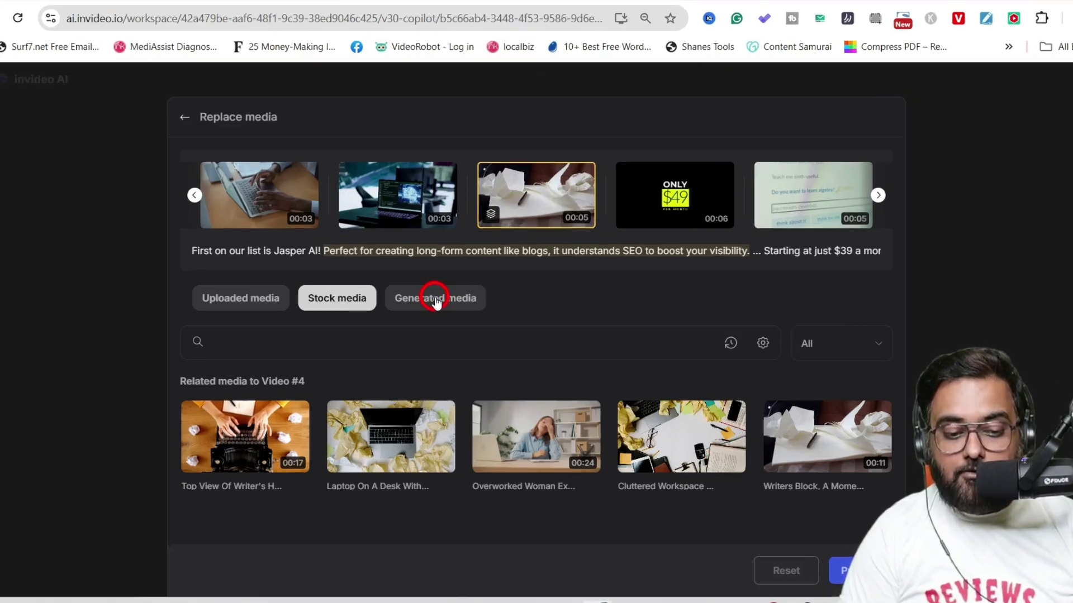
{"action": "left_click", "coordinate": [436, 302]}
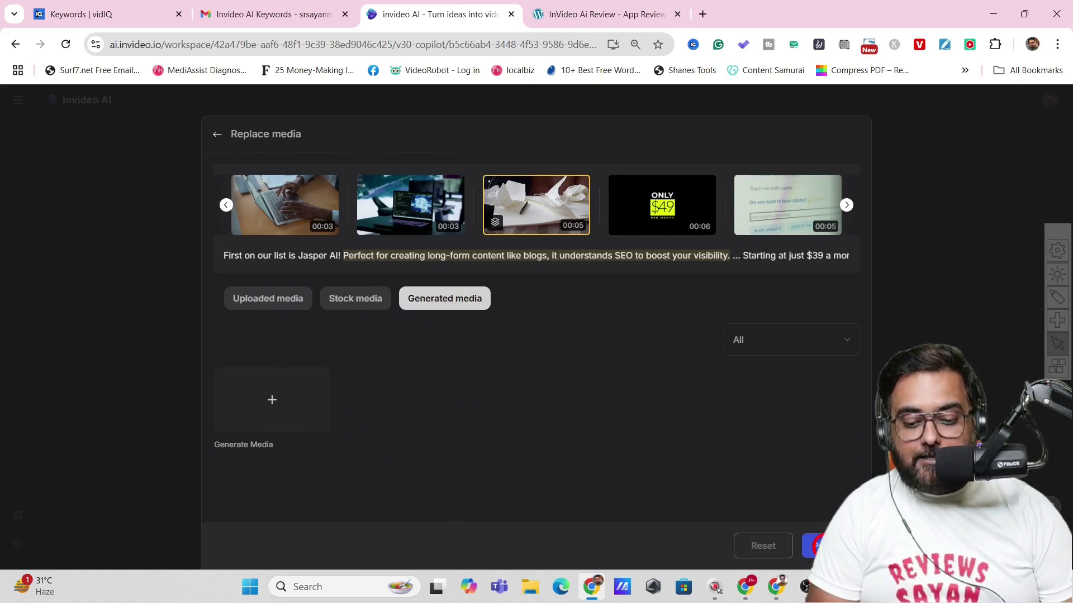
{"action": "left_click", "coordinate": [217, 135]}
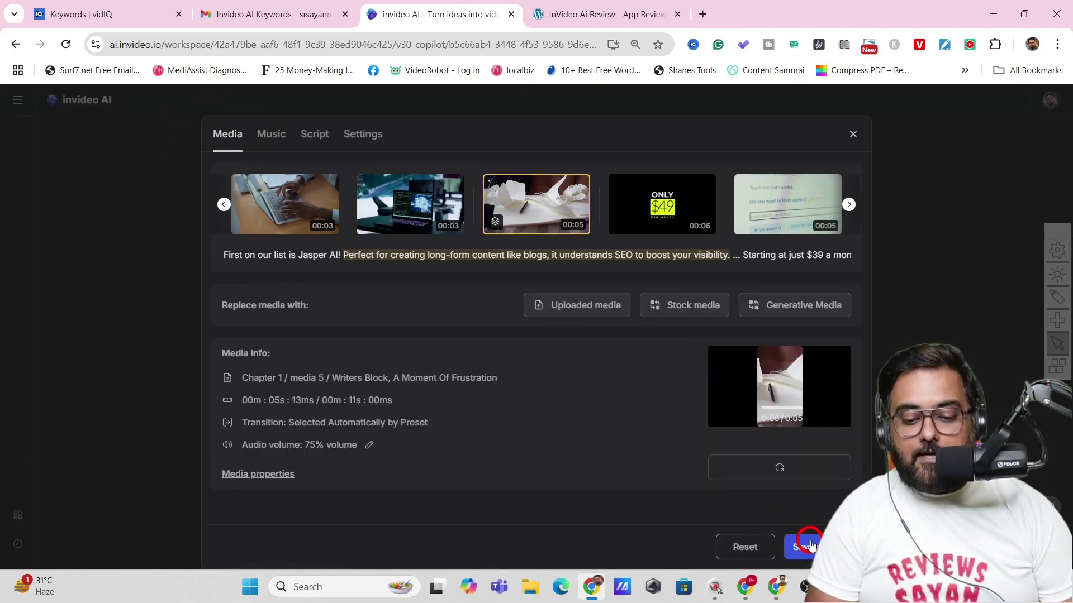
Step: Review the video's music and script, and examine the available subtitle and transition presets without changing them
{"action": "left_click", "coordinate": [278, 135]}
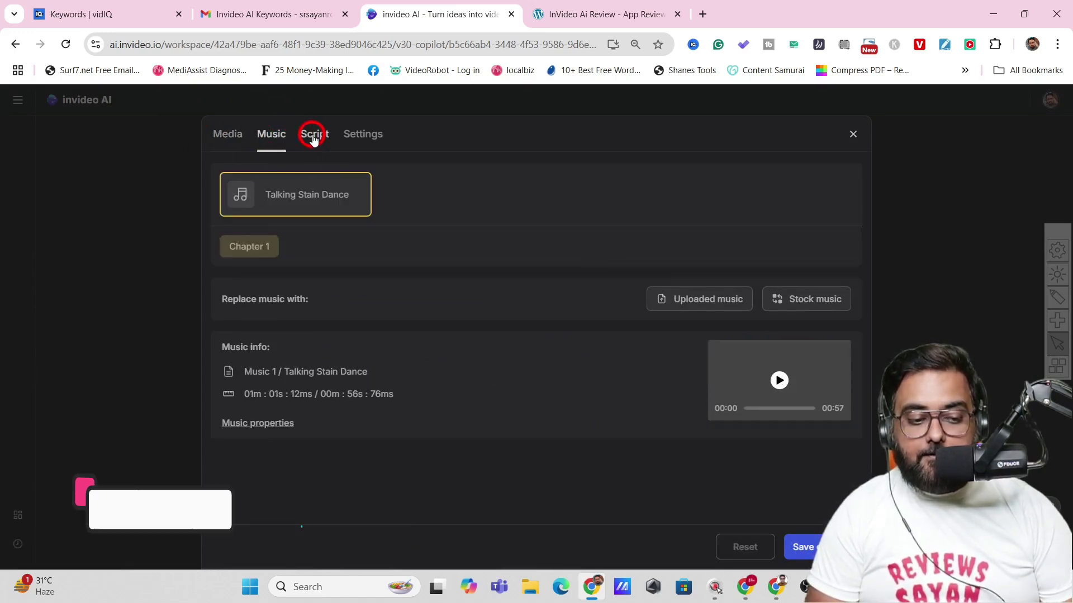
{"action": "left_click", "coordinate": [313, 134]}
{"action": "left_click", "coordinate": [358, 135]}
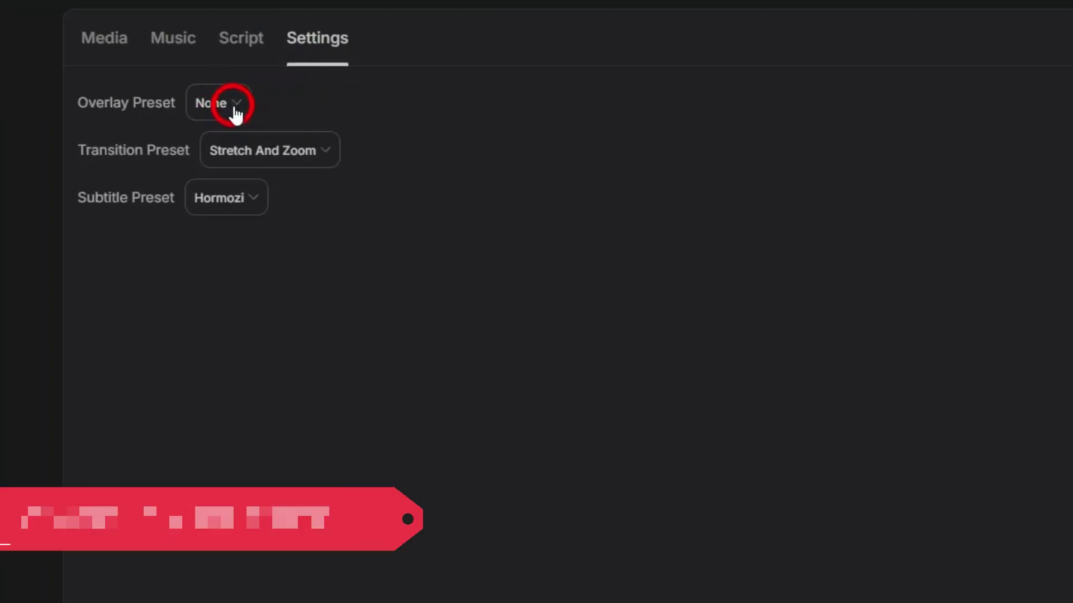
{"action": "left_click", "coordinate": [246, 200]}
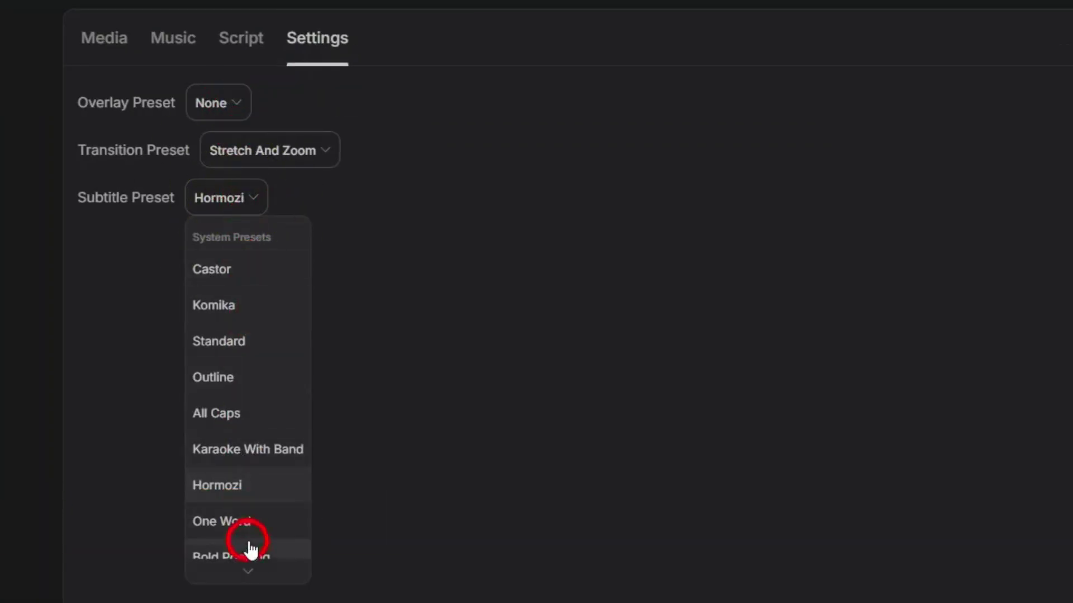
{"action": "mouse_move", "coordinate": [249, 567]}
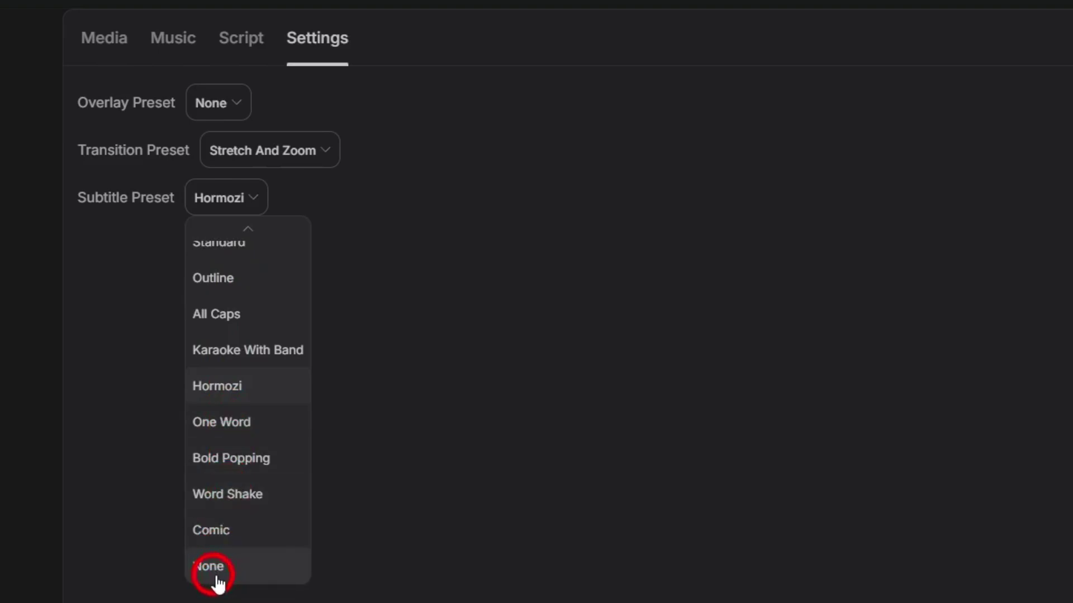
{"action": "left_click", "coordinate": [430, 426]}
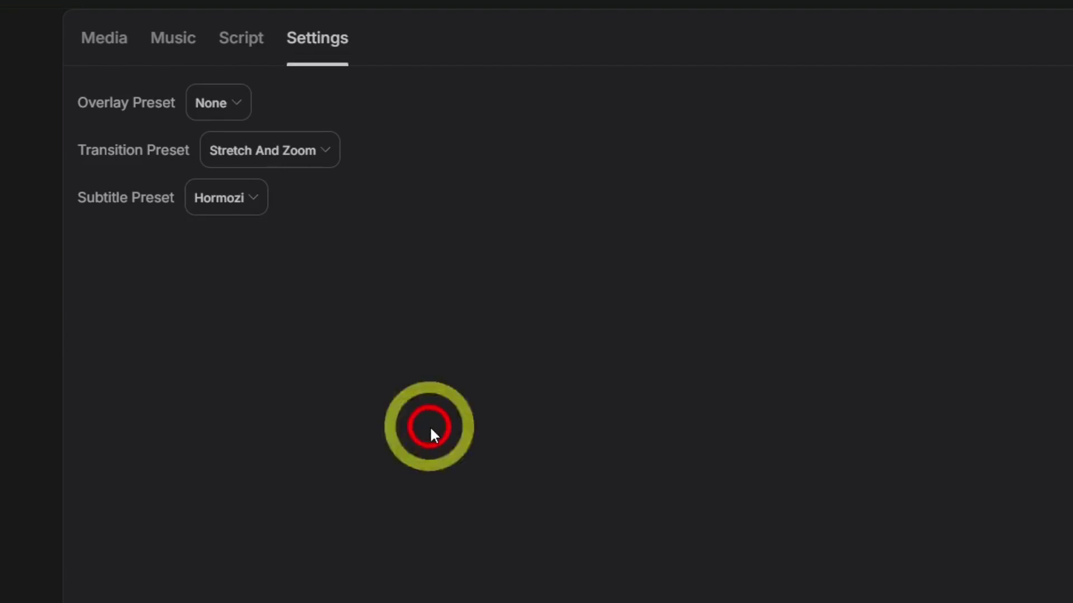
{"action": "left_click", "coordinate": [325, 154]}
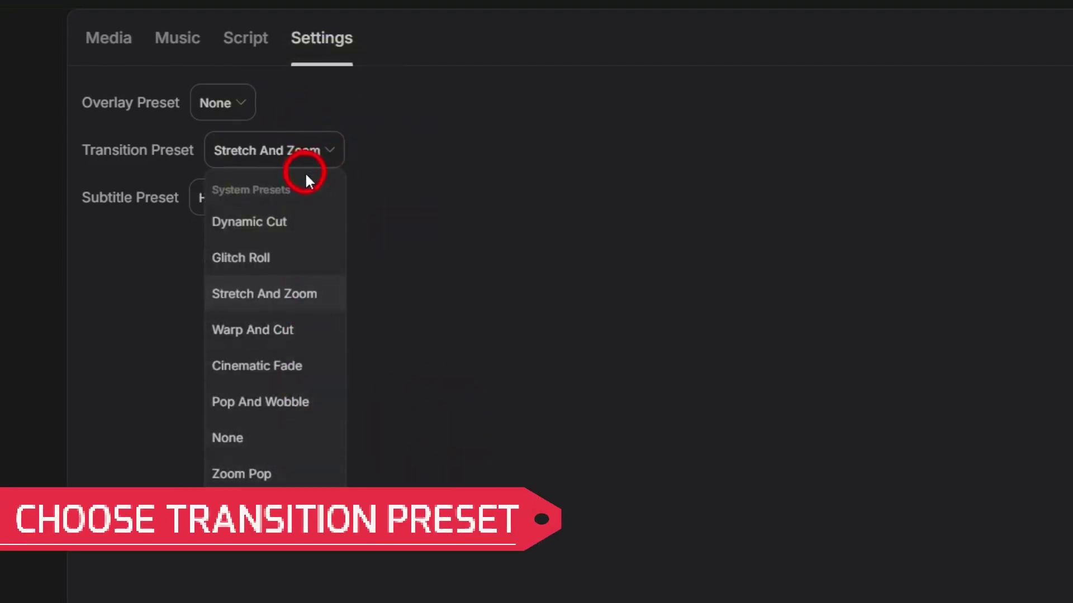
{"action": "left_click", "coordinate": [451, 267]}
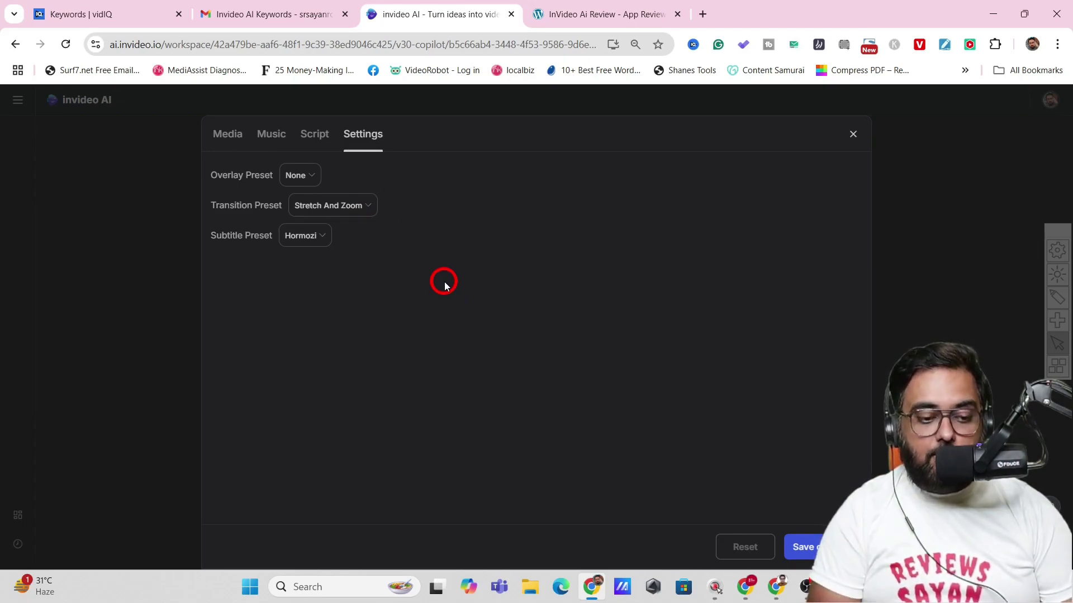
Step: Save the media edits and export the video with No Watermarks, invideo AI branding None, and 1080p resolution
{"action": "left_click", "coordinate": [808, 549]}
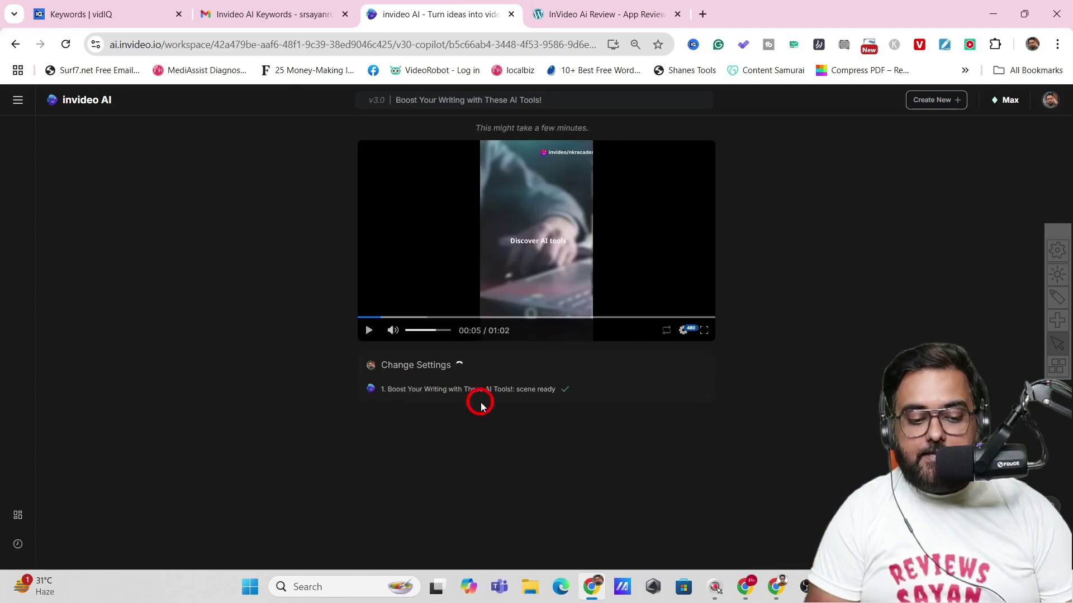
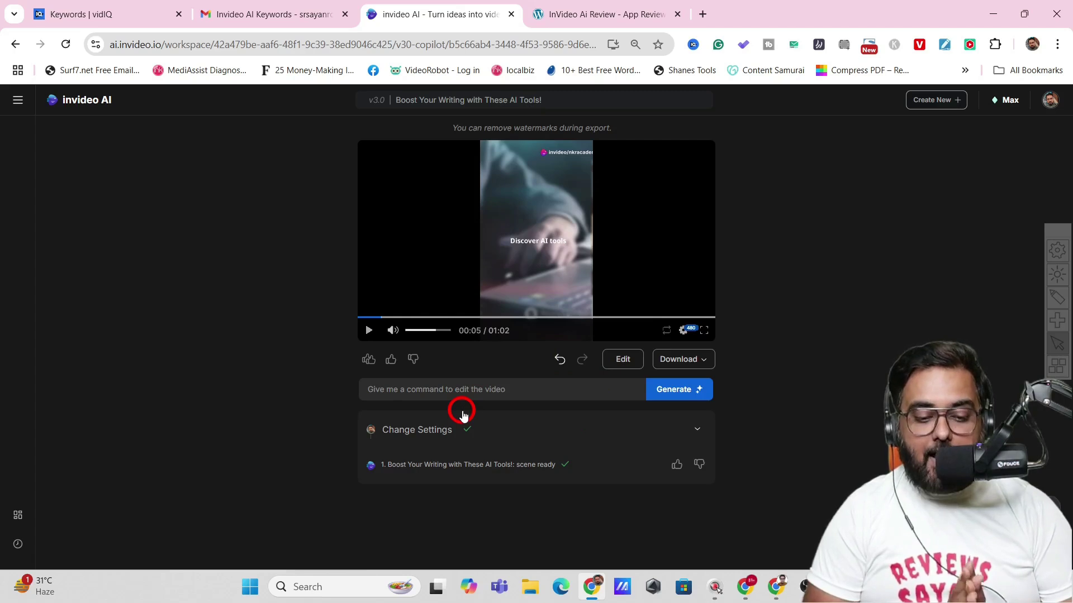
{"action": "left_click", "coordinate": [676, 359]}
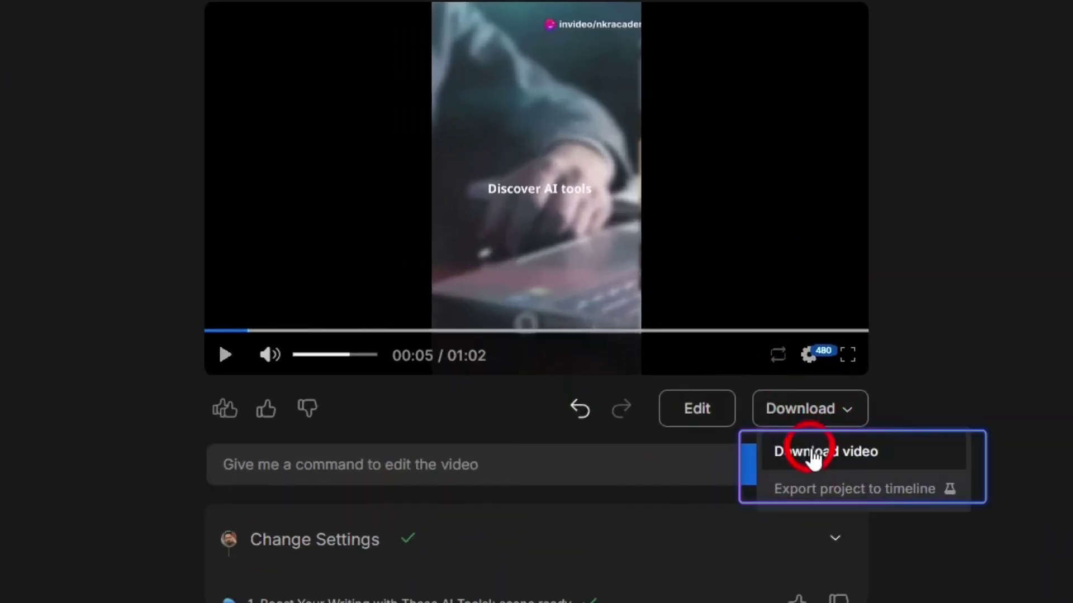
{"action": "left_click", "coordinate": [758, 424]}
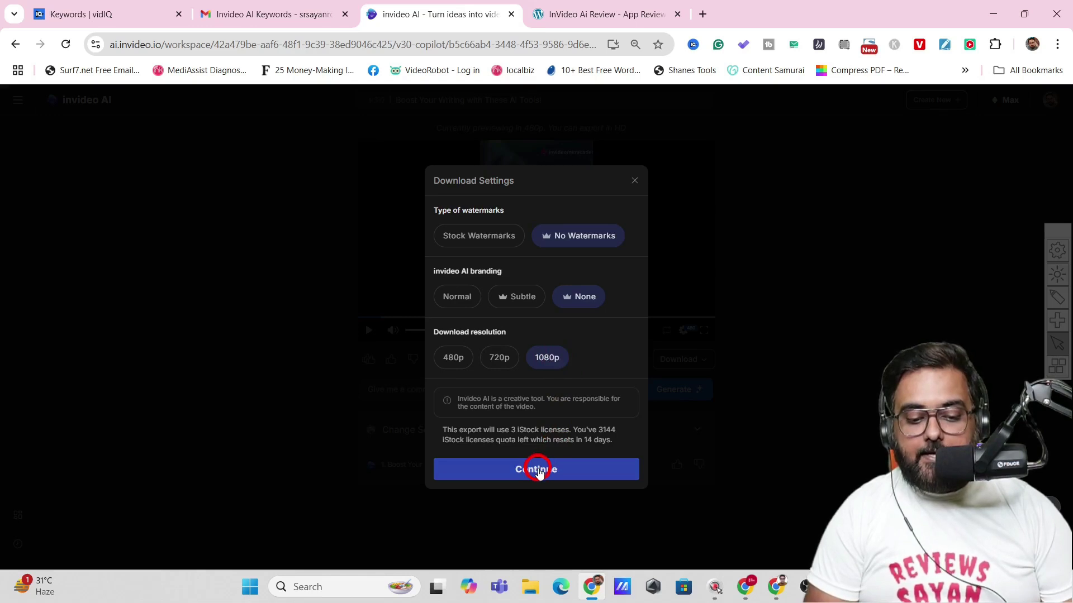
{"action": "left_click", "coordinate": [538, 471]}
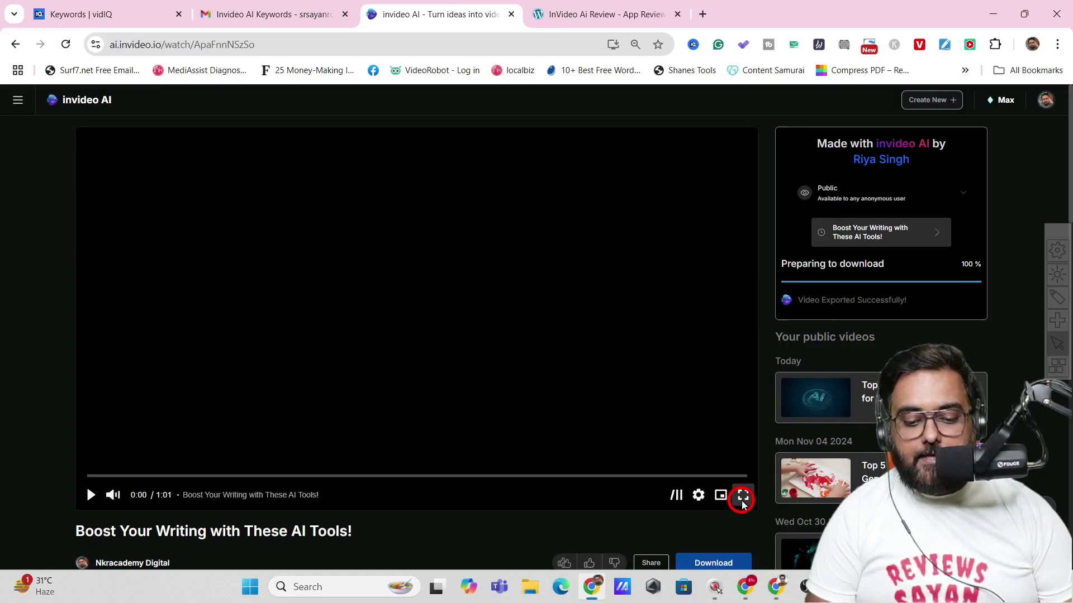
Step: Play the exported video in full screen to about 12 seconds, pause it, leave full screen, and close the separate media player
{"action": "left_click", "coordinate": [743, 496]}
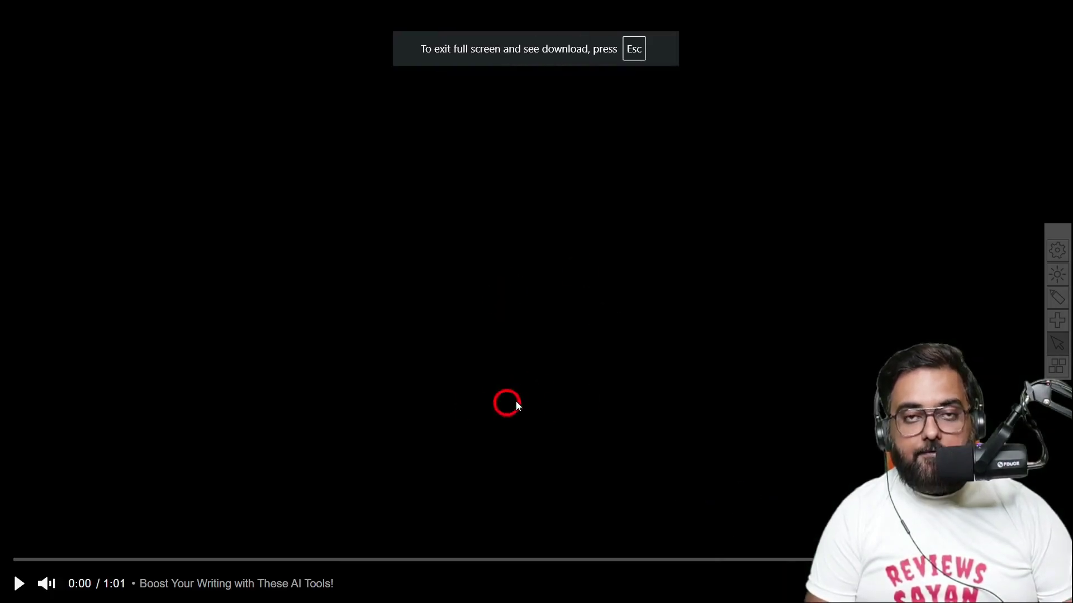
{"action": "left_click", "coordinate": [22, 583]}
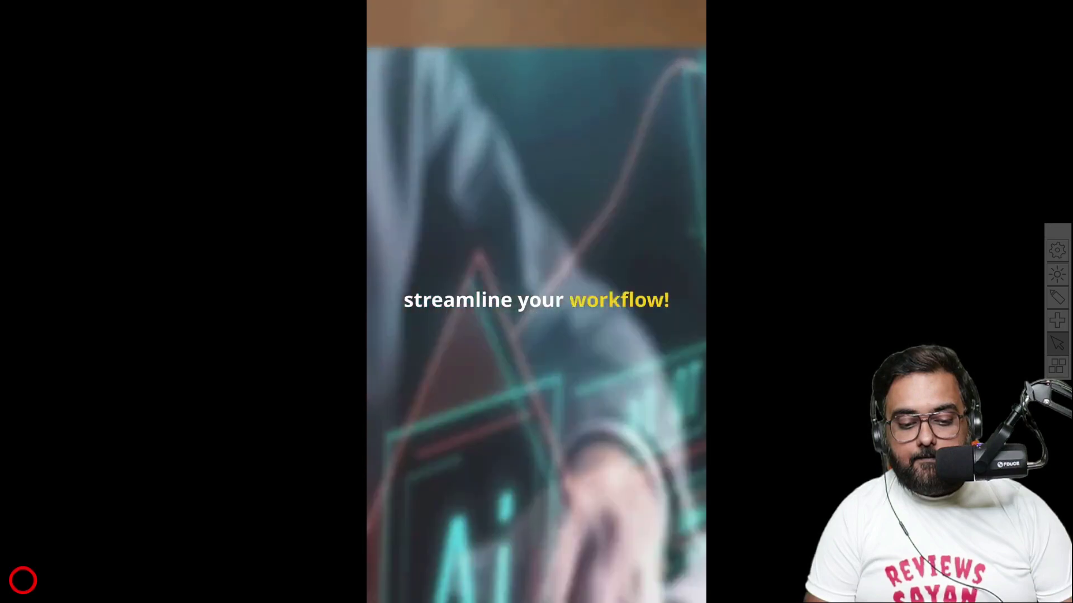
{"action": "mouse_move", "coordinate": [335, 541]}
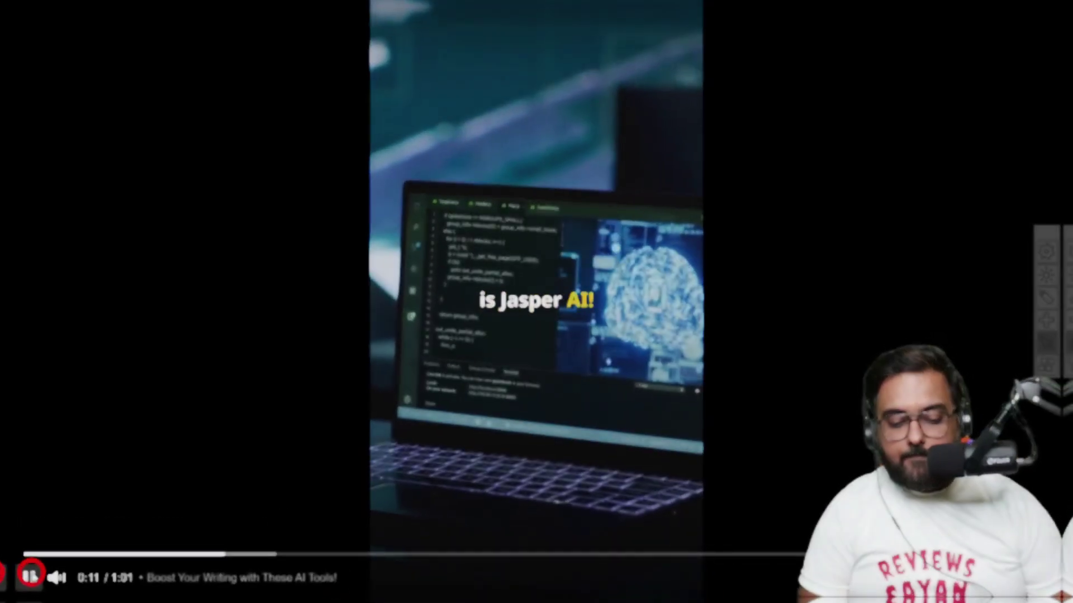
{"action": "left_click", "coordinate": [31, 576]}
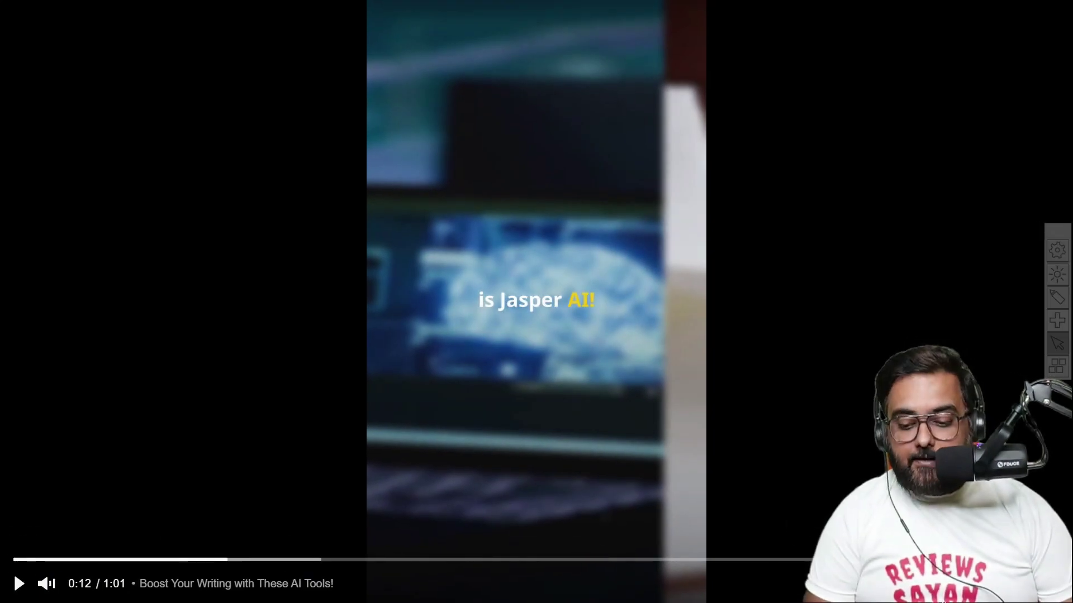
{"action": "key", "text": "Escape"}
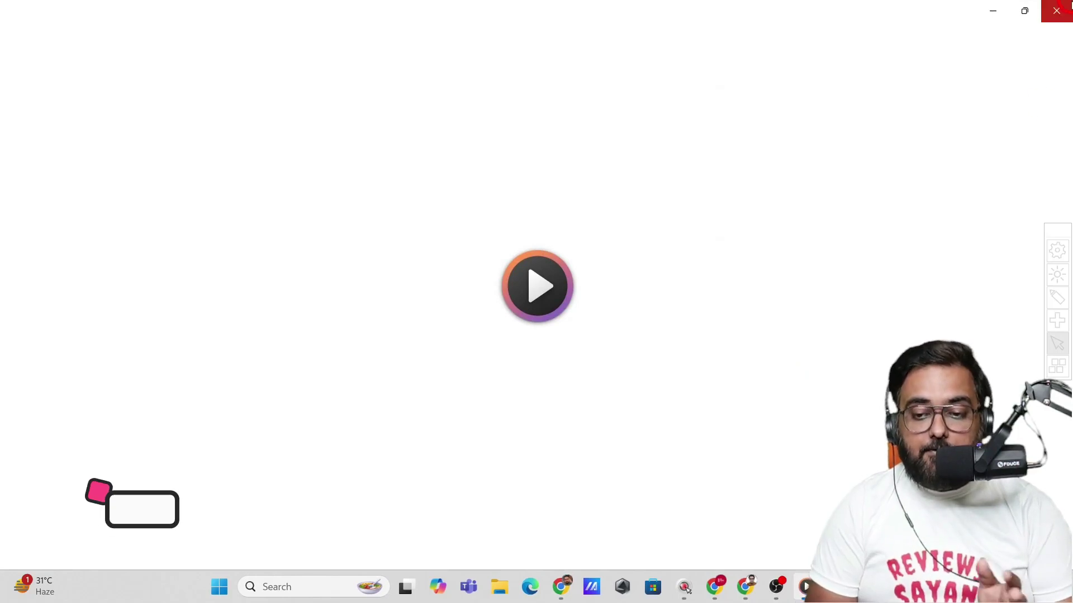
{"action": "left_click", "coordinate": [1058, 10]}
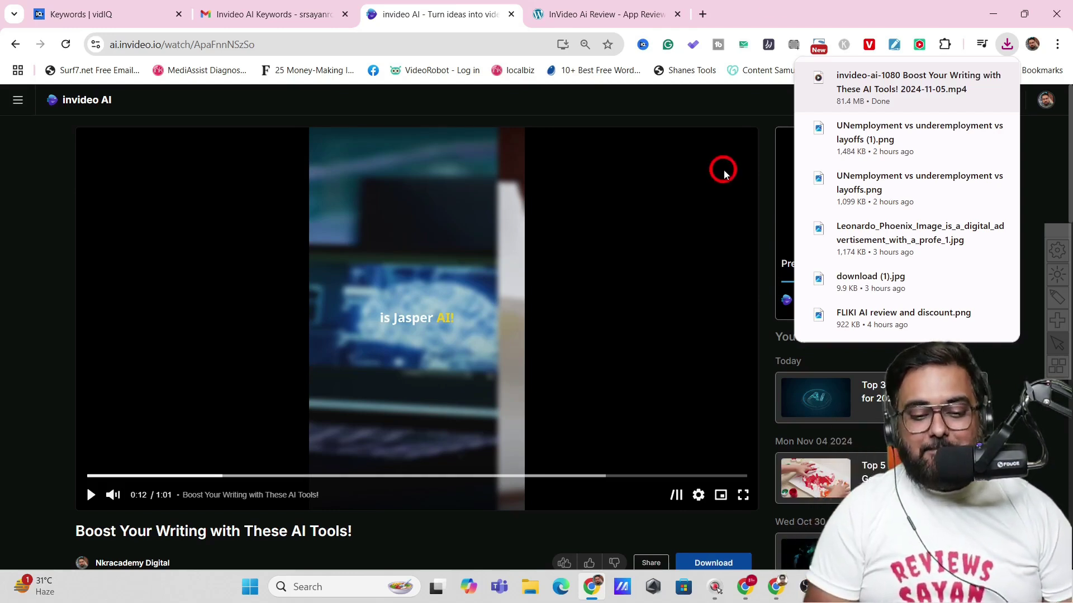
Step: Start a new AI video from the home page and open the AI horror films flow from the full flow collection
{"action": "left_click", "coordinate": [716, 127]}
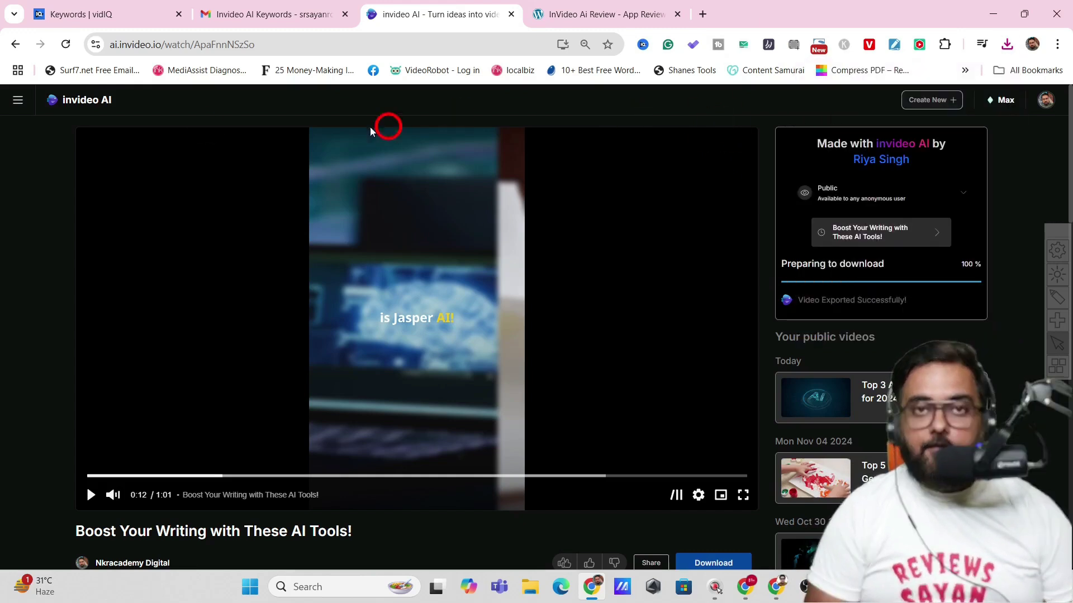
{"action": "left_click", "coordinate": [18, 99]}
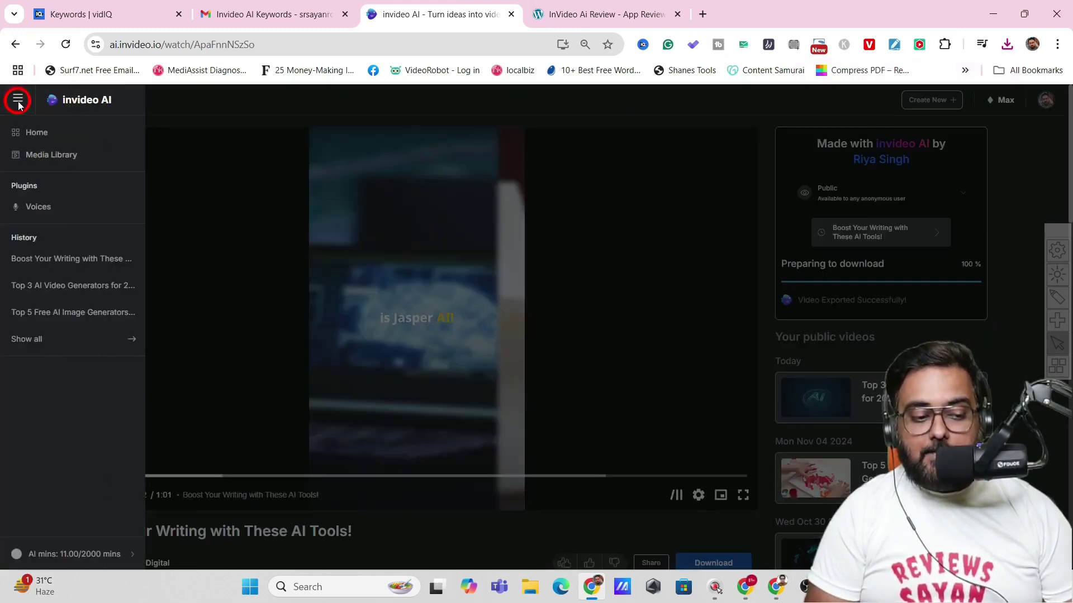
{"action": "left_click", "coordinate": [31, 136]}
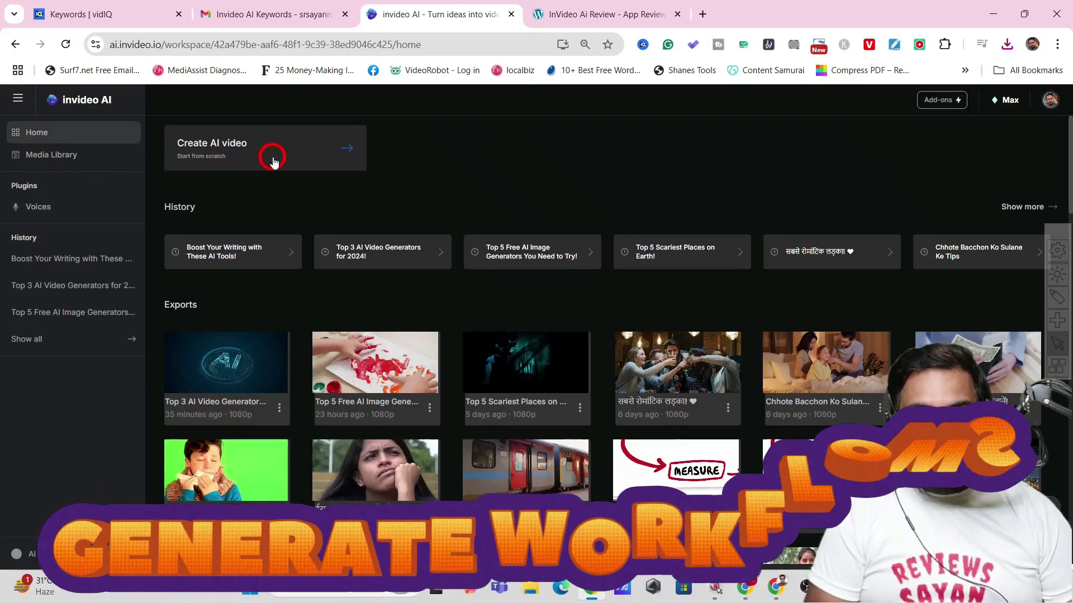
{"action": "left_click", "coordinate": [273, 162]}
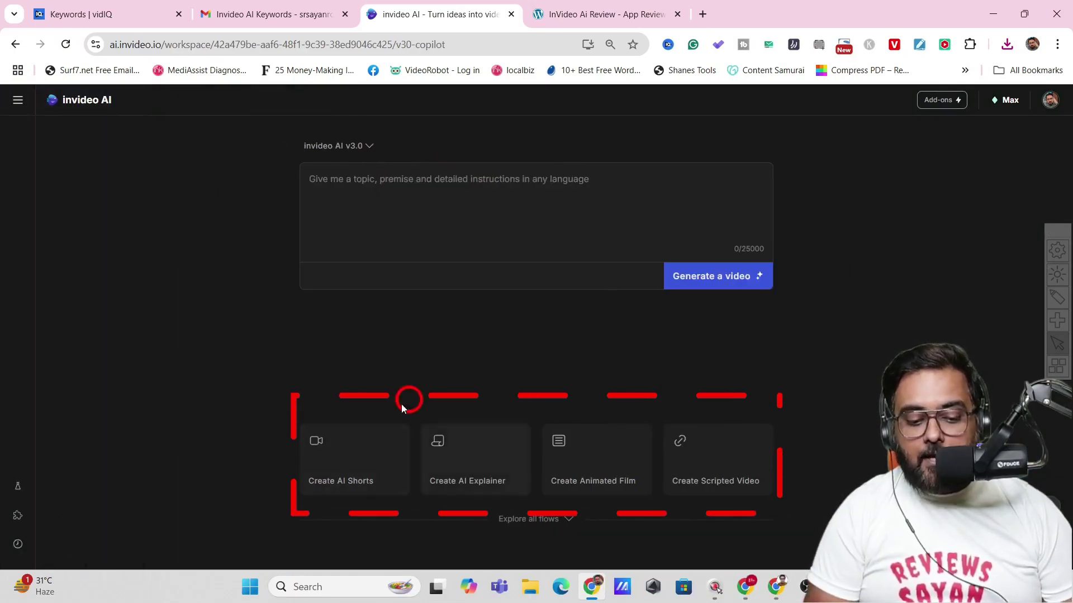
{"action": "left_click", "coordinate": [537, 519]}
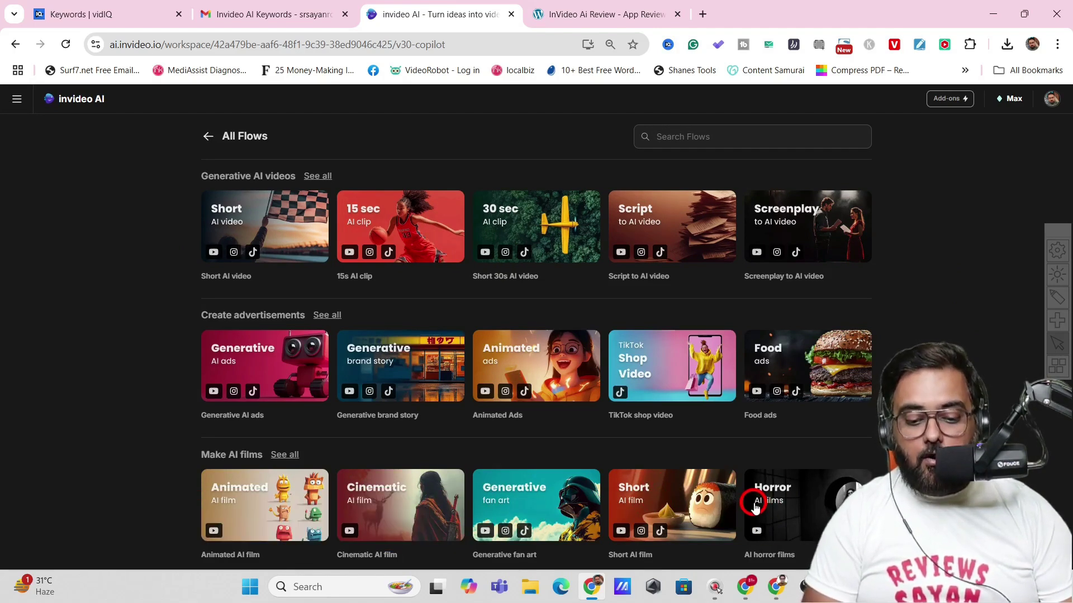
{"action": "left_click", "coordinate": [779, 507]}
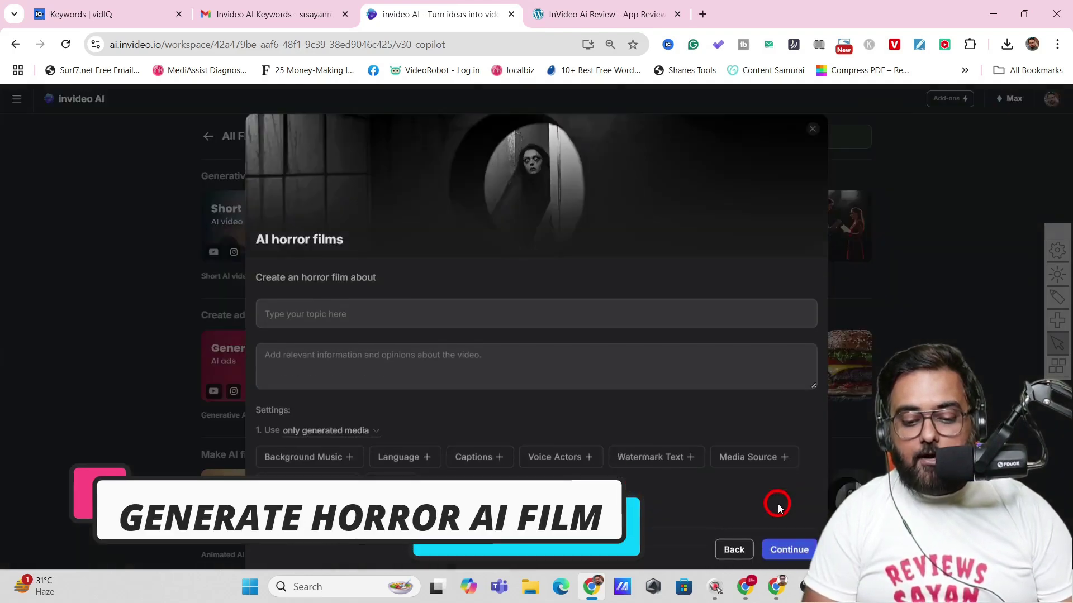
Step: Enter "a deserted house in a jungle" as the film topic and paste the complete horror story from ChatGPT as its relevant information
{"action": "left_click", "coordinate": [329, 323]}
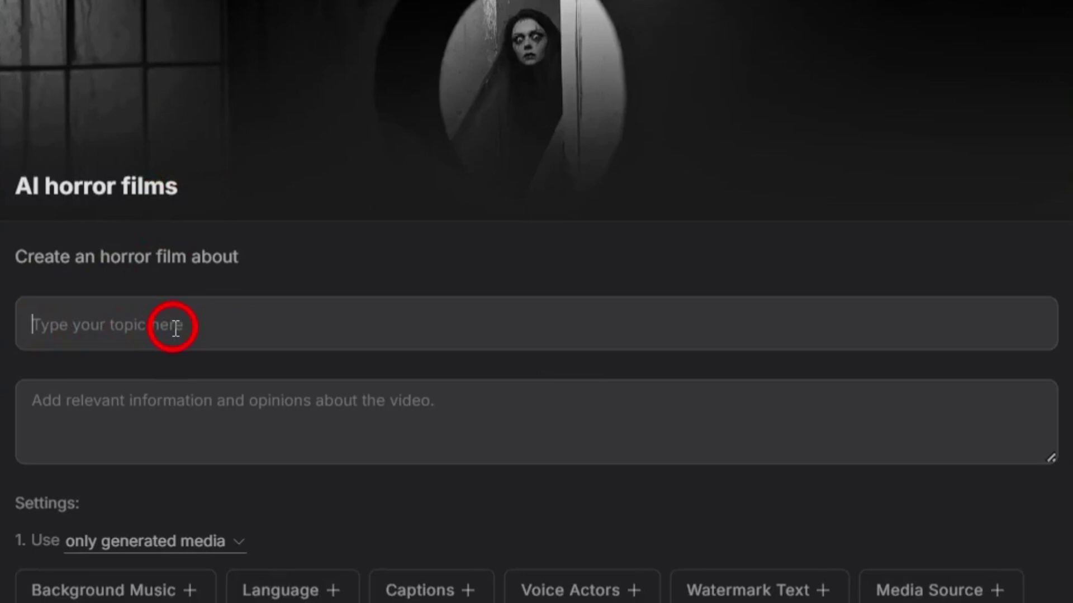
{"action": "type", "text": "a deserted house in a jungle"}
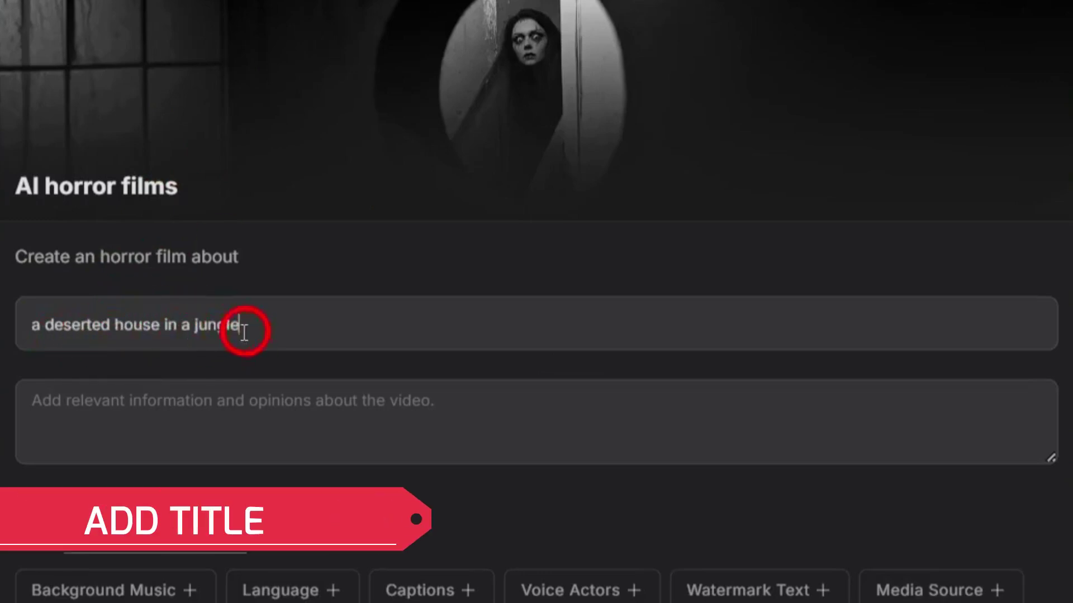
{"action": "left_click", "coordinate": [146, 412]}
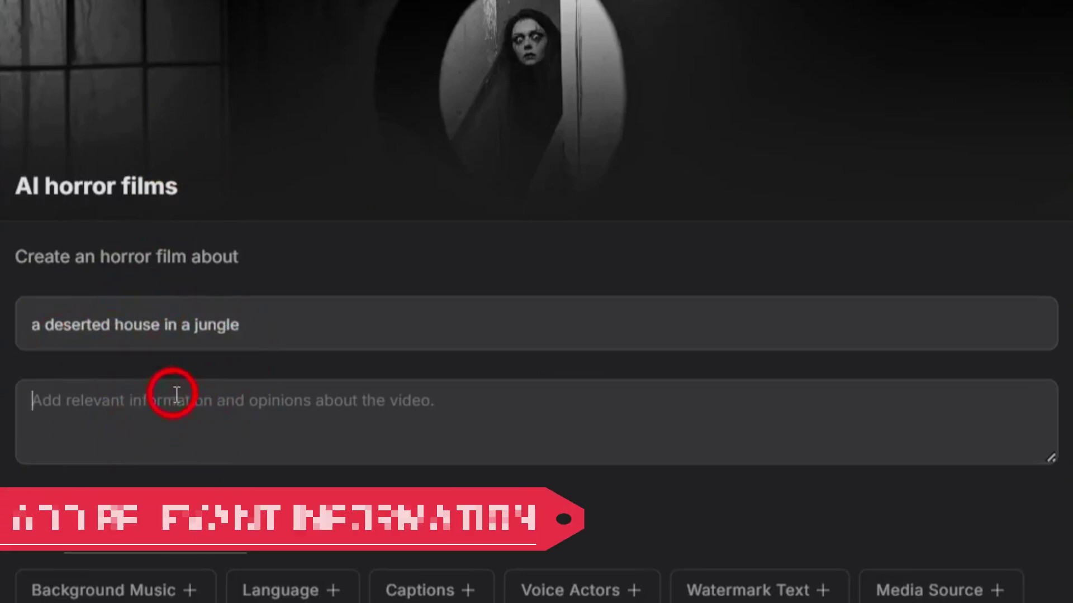
{"action": "left_click", "coordinate": [738, 11]}
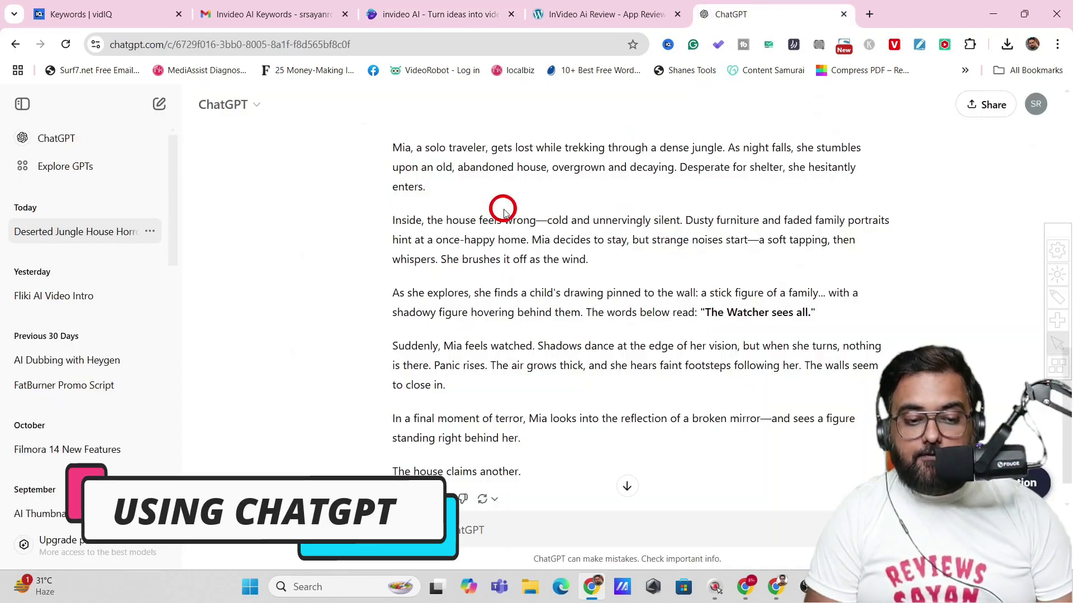
{"action": "left_click_drag", "start_coordinate": [392, 148], "coordinate": [551, 481]}
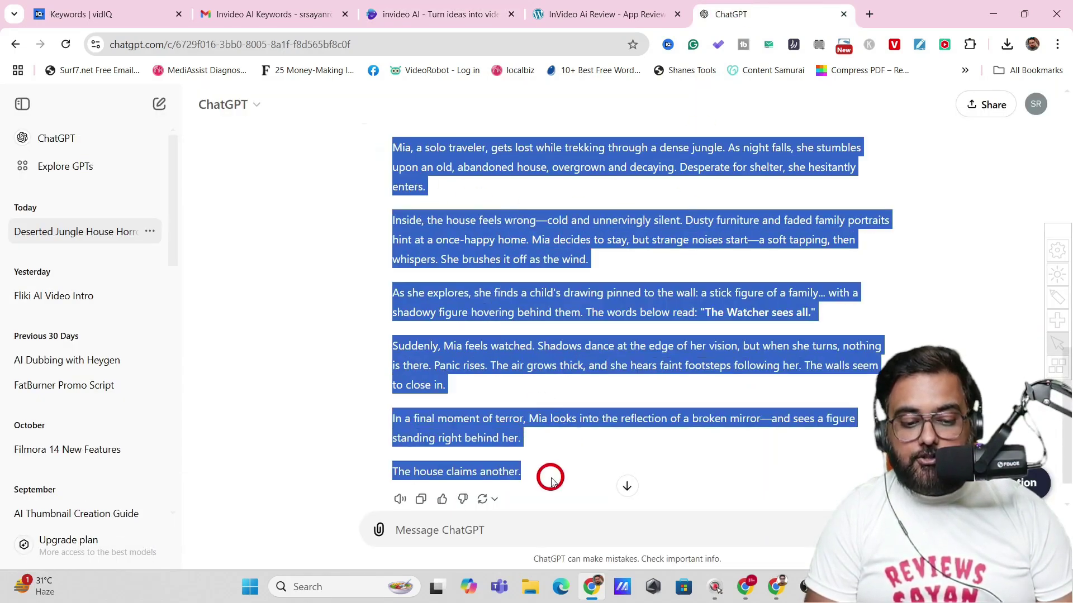
{"action": "left_click", "coordinate": [420, 12]}
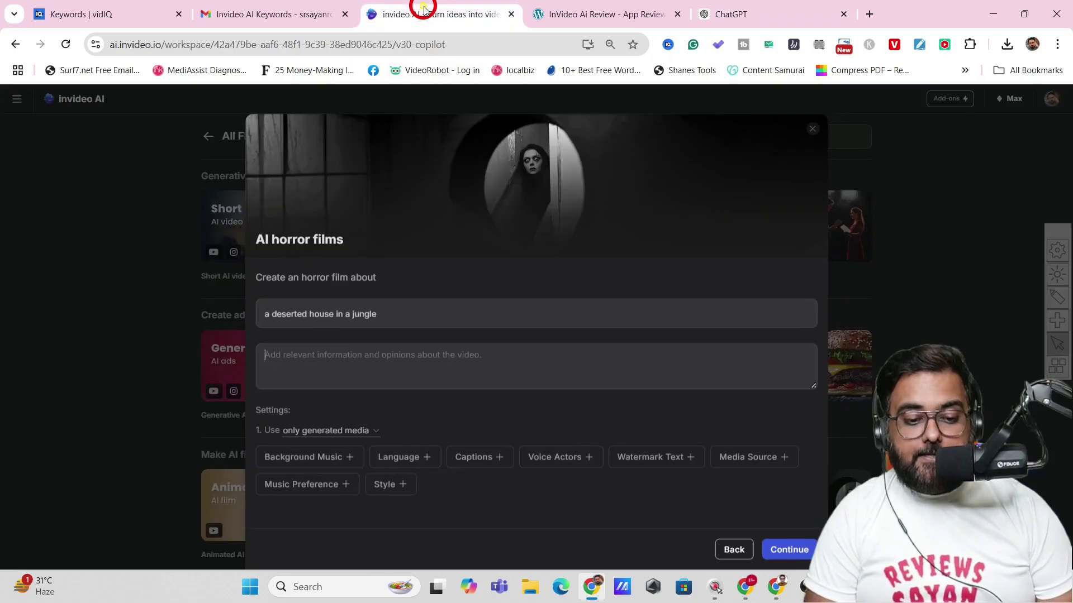
{"action": "key", "text": "ctrl+v"}
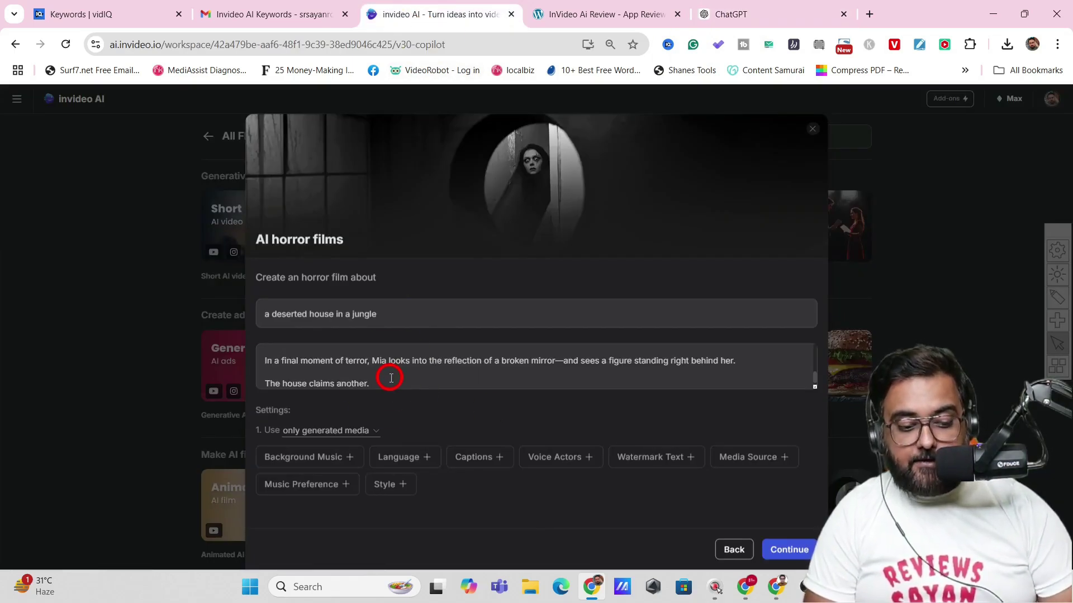
Step: Set the horror film to use only stock media and make its background music "horror"
{"action": "left_click", "coordinate": [375, 436]}
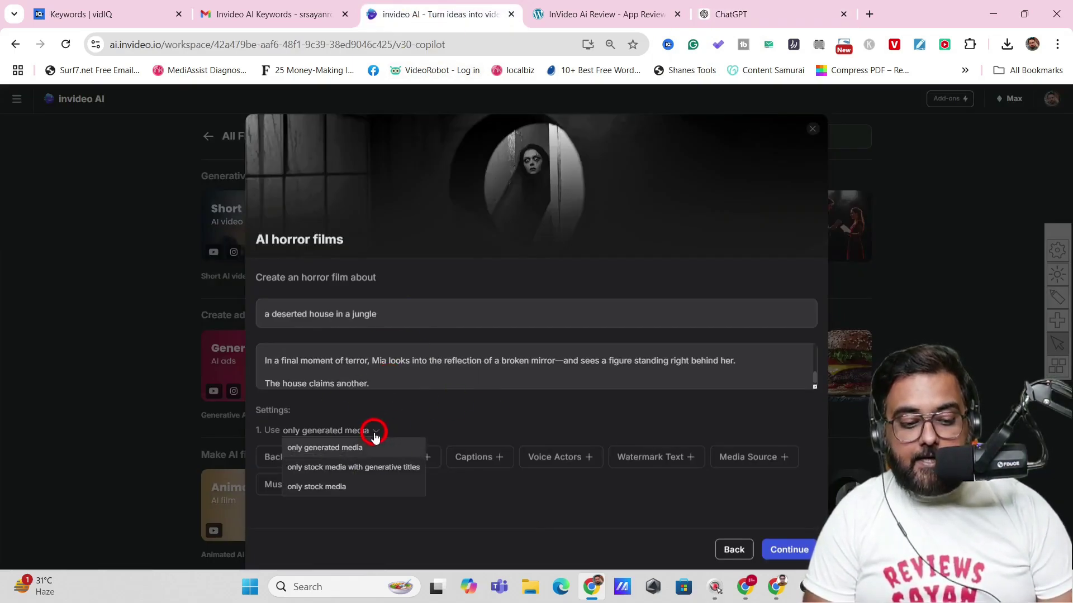
{"action": "left_click", "coordinate": [343, 471]}
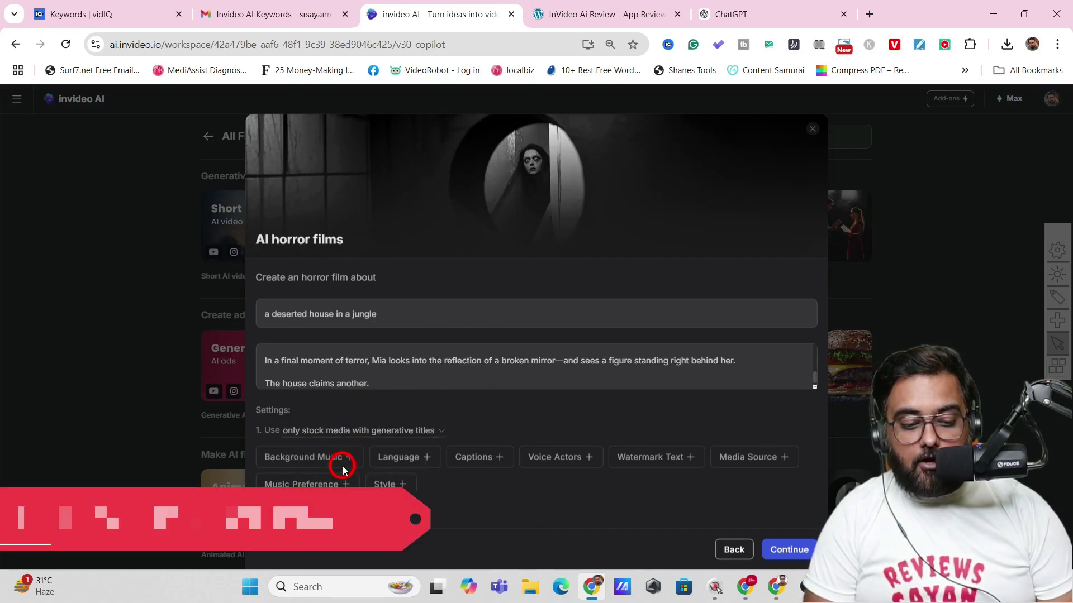
{"action": "left_click", "coordinate": [352, 457]}
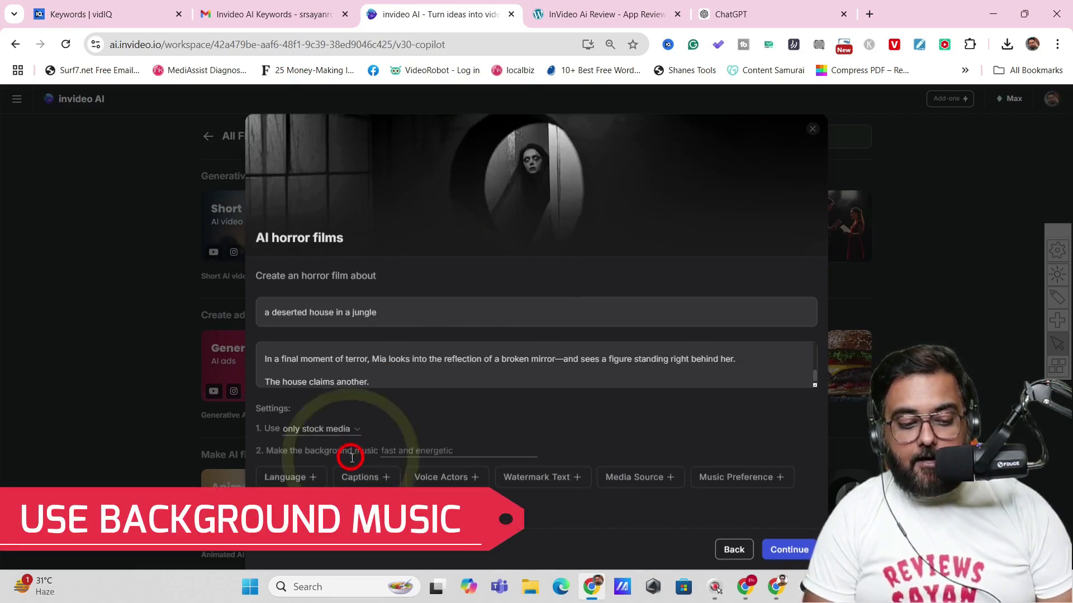
{"action": "left_click", "coordinate": [425, 447]}
{"action": "type", "text": "horror"}
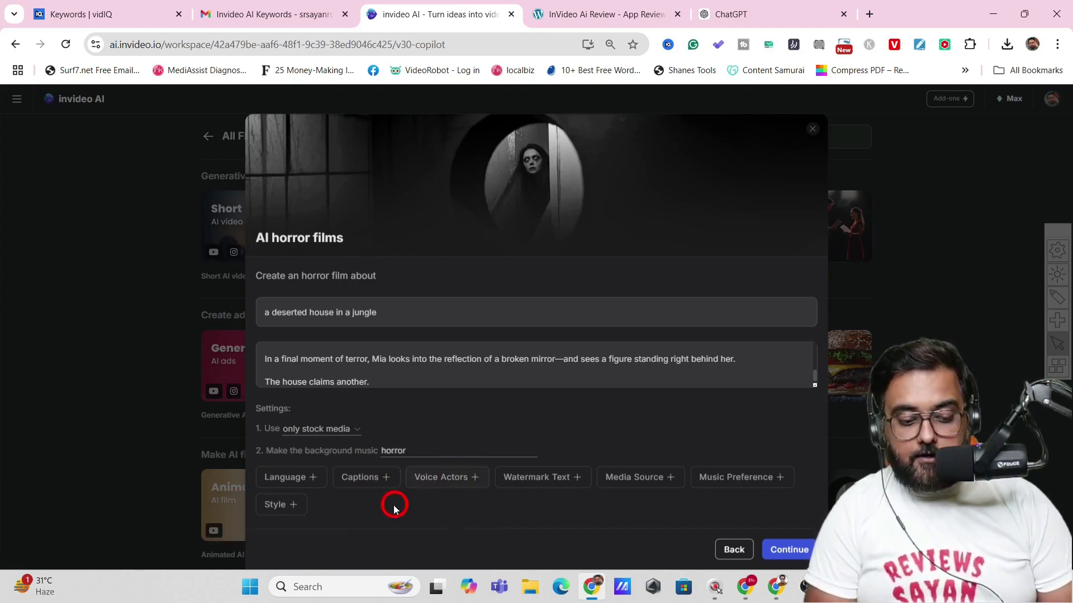
Step: Add English as the film's language and set its captions to "Add karaoke style subtitle"
{"action": "left_click", "coordinate": [311, 480]}
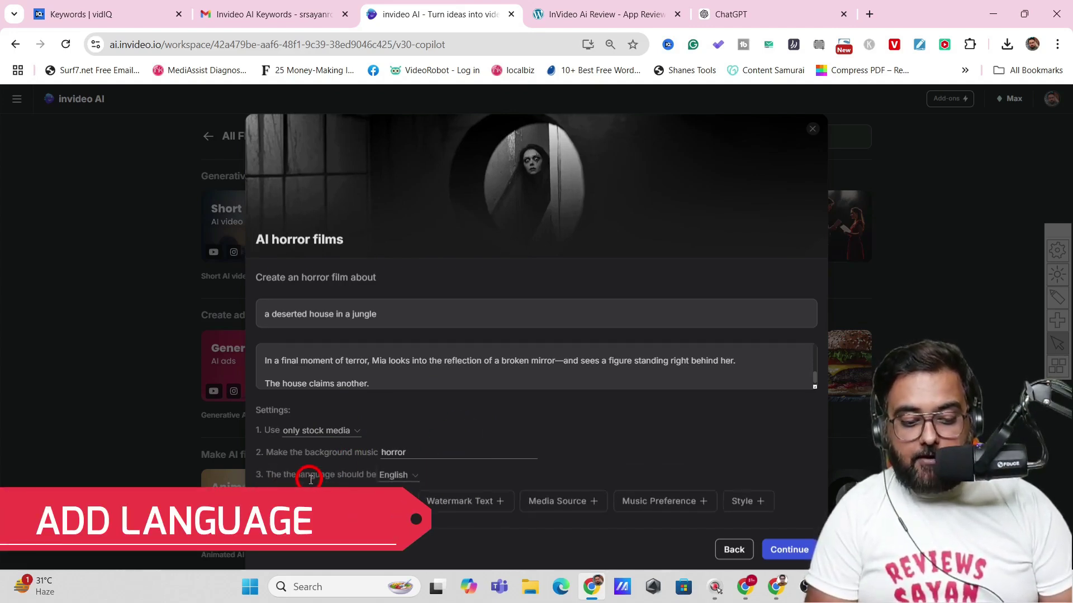
{"action": "left_click", "coordinate": [413, 478]}
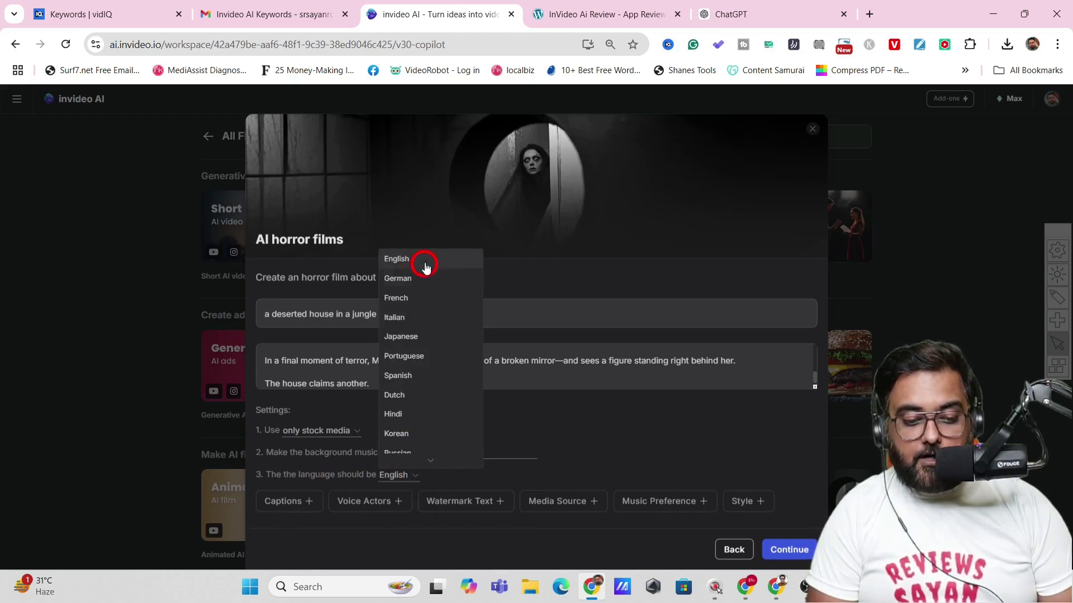
{"action": "left_click", "coordinate": [575, 454]}
{"action": "left_click", "coordinate": [289, 501]}
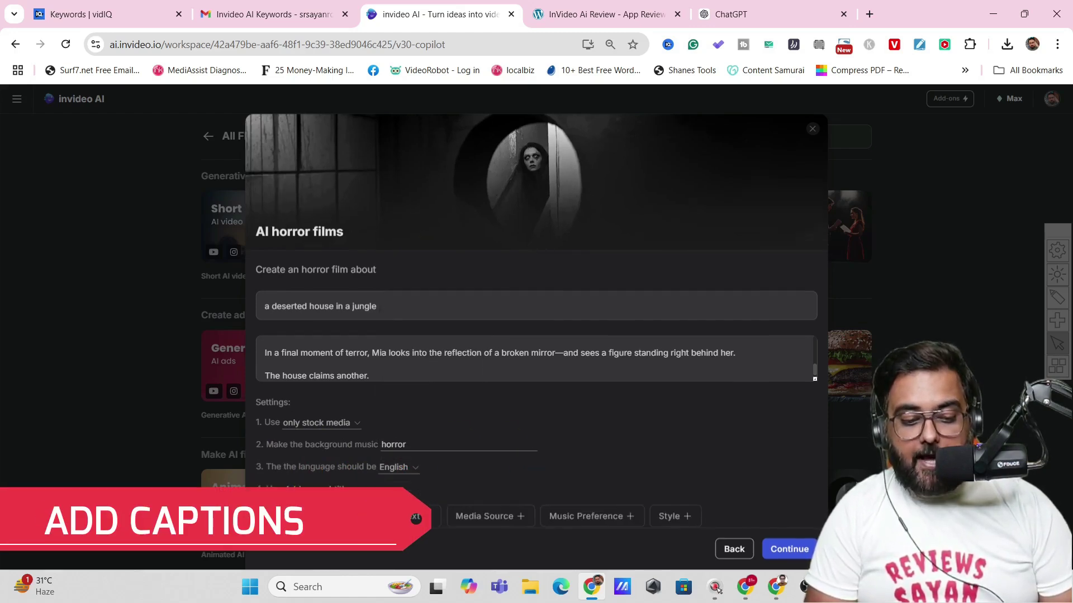
{"action": "left_click", "coordinate": [357, 492]}
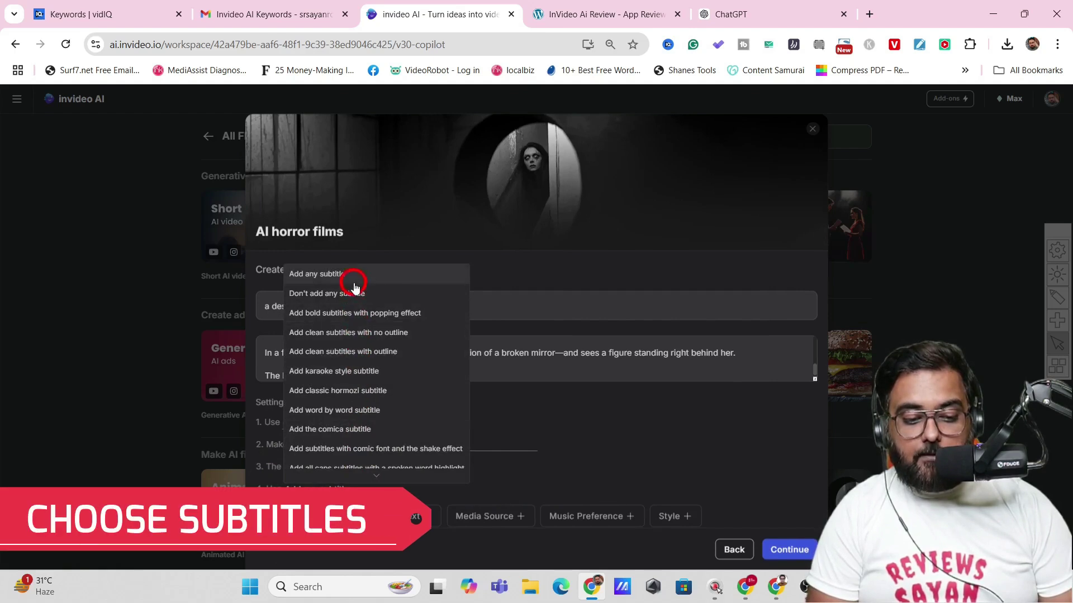
{"action": "left_click", "coordinate": [367, 373]}
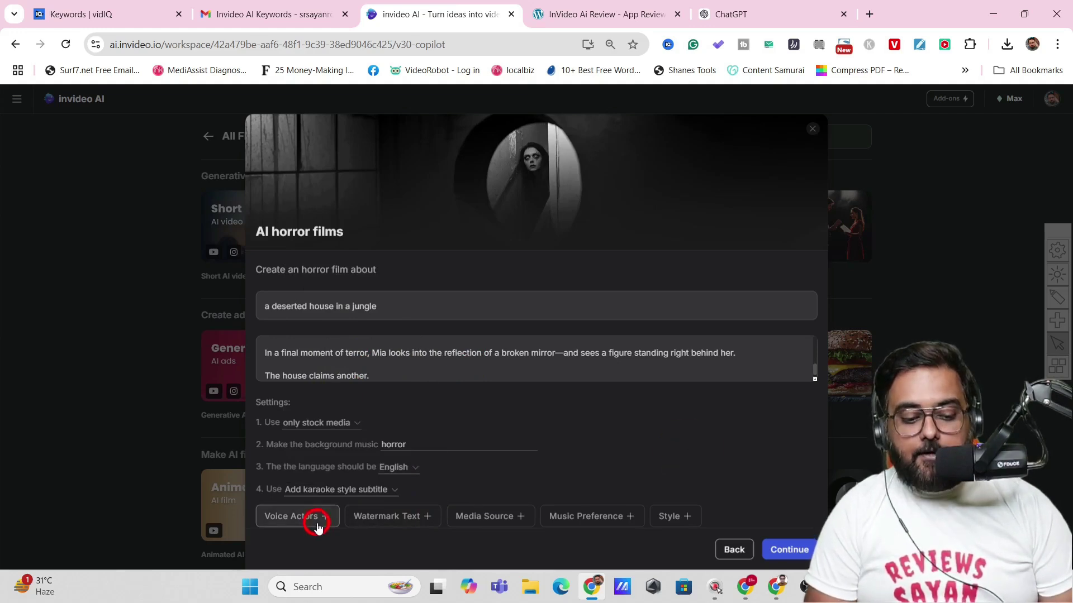
Step: Add a voice actor setting with a male, clear American voice
{"action": "left_click", "coordinate": [391, 517]}
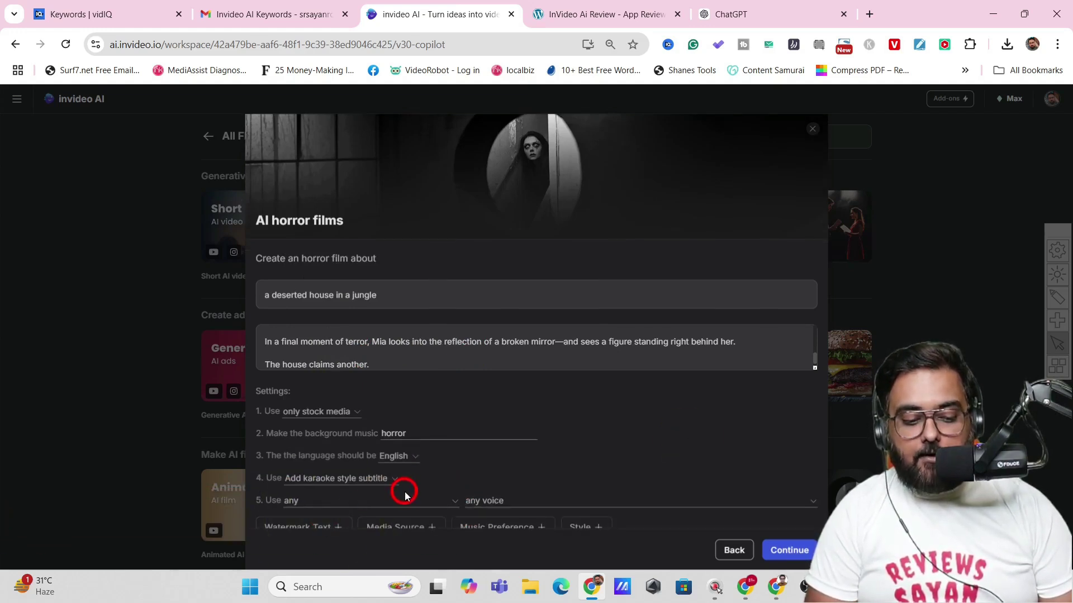
{"action": "left_click", "coordinate": [455, 501]}
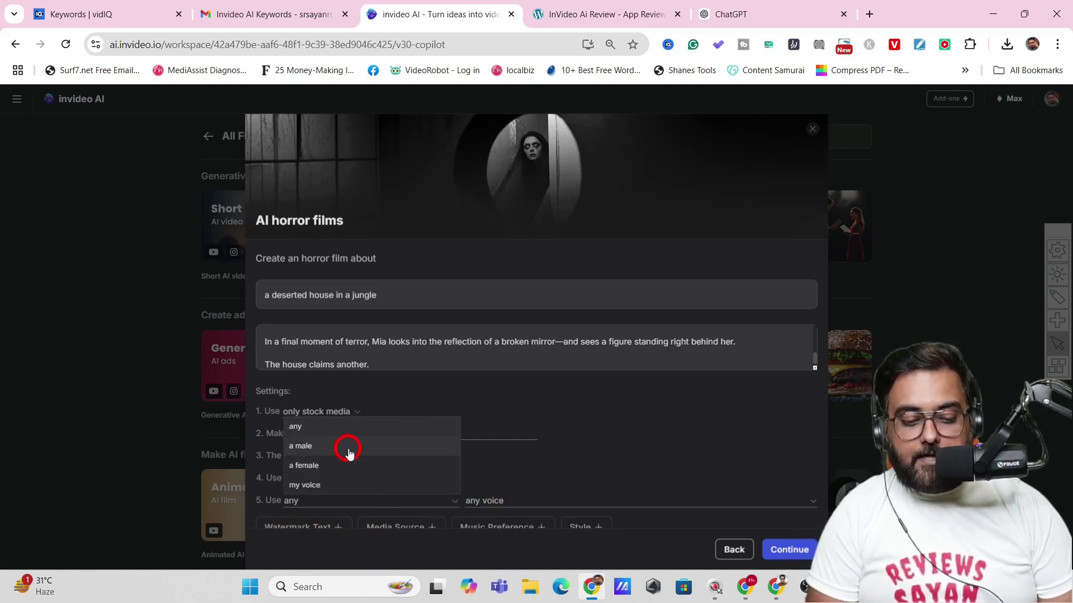
{"action": "left_click", "coordinate": [347, 453]}
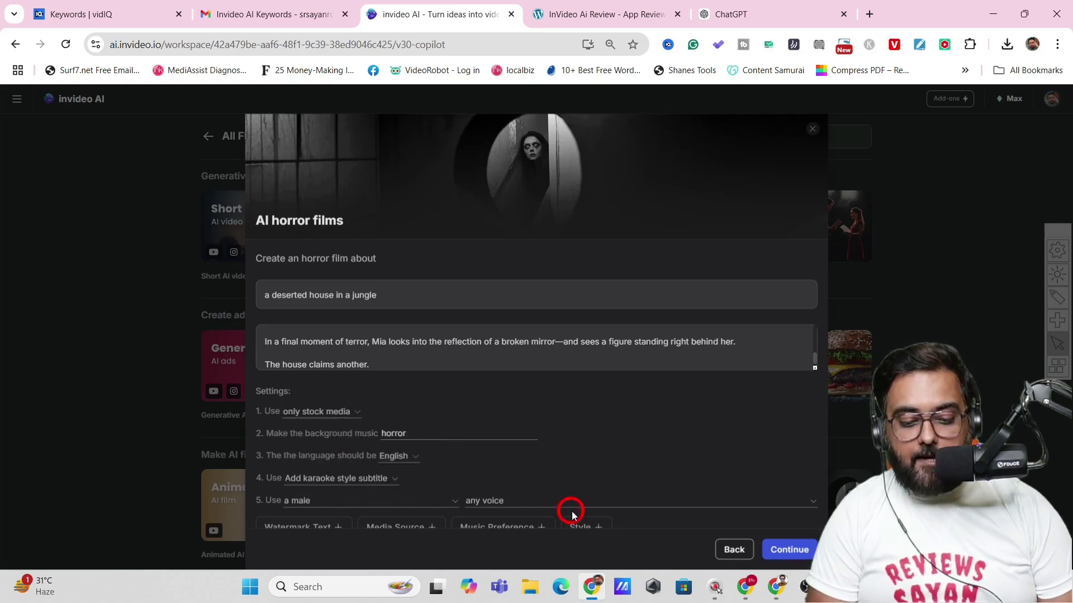
{"action": "left_click", "coordinate": [579, 504]}
{"action": "left_click", "coordinate": [535, 306]}
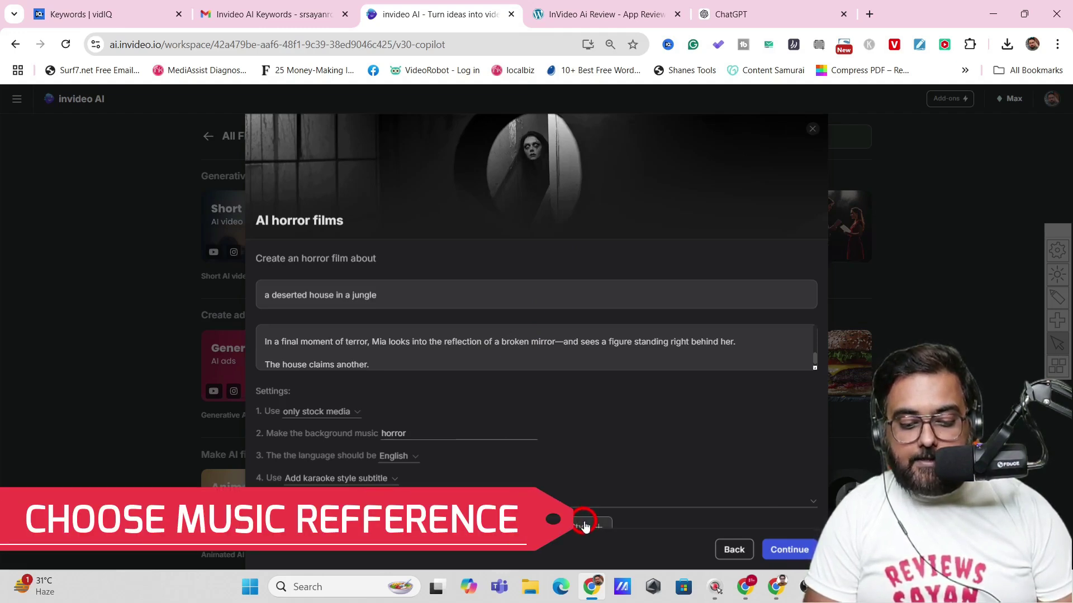
Step: Set the film's style to Disney Pixar and submit the completed prompt for video generation
{"action": "scroll", "coordinate": [582, 522], "scroll_direction": "down", "scroll_amount": 1}
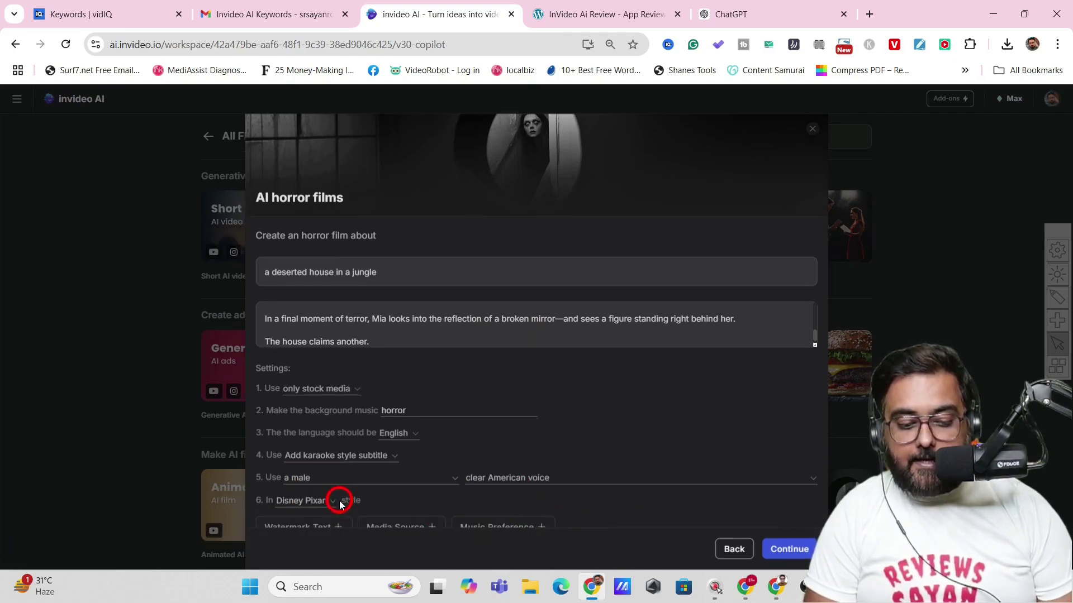
{"action": "left_click", "coordinate": [335, 505]}
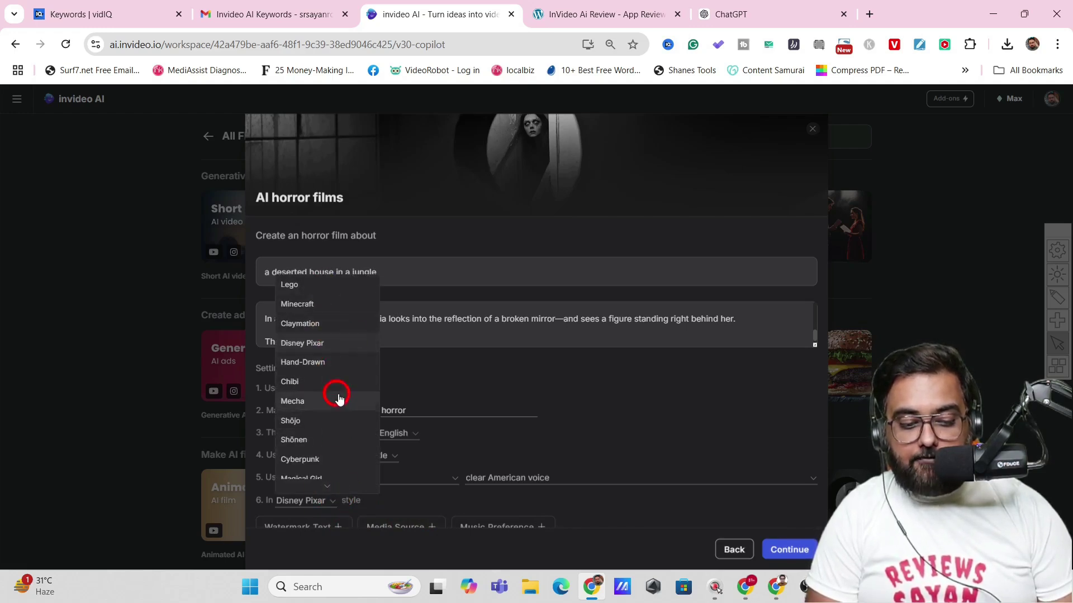
{"action": "left_click", "coordinate": [327, 345]}
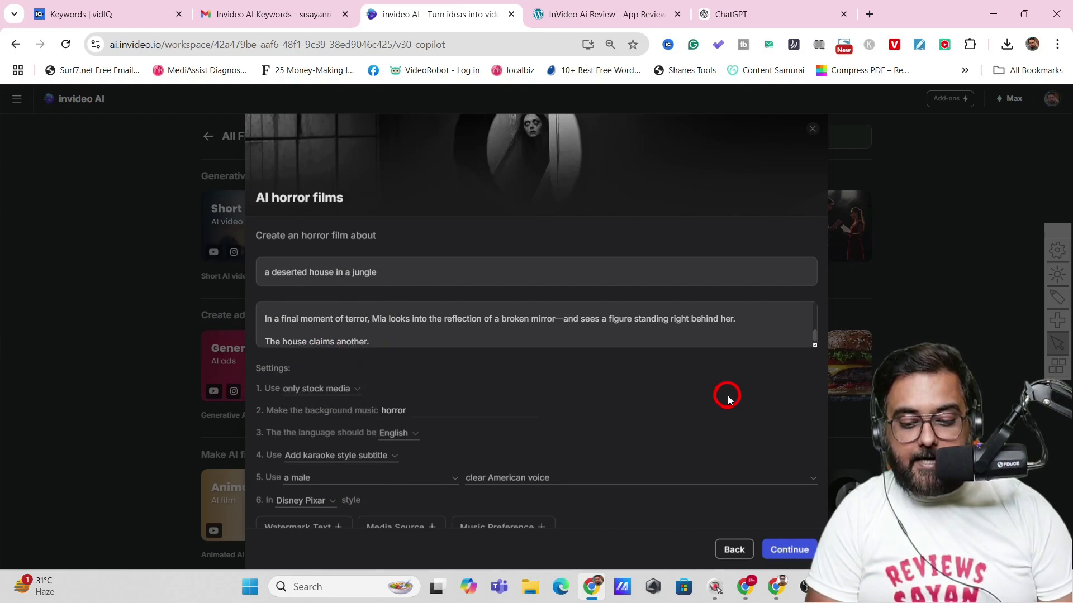
{"action": "left_click", "coordinate": [790, 551]}
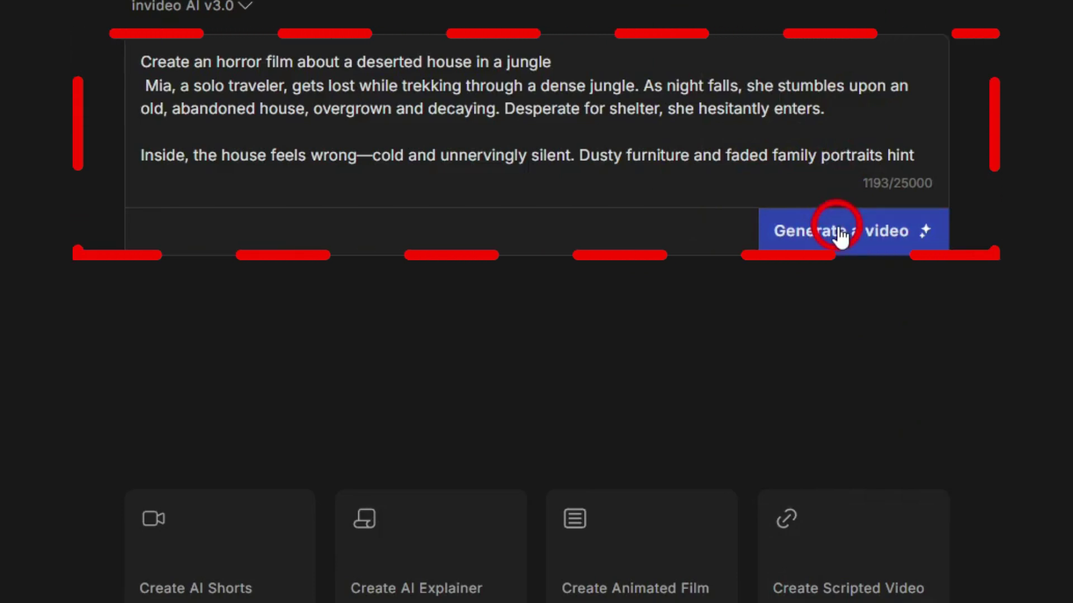
{"action": "left_click", "coordinate": [840, 234]}
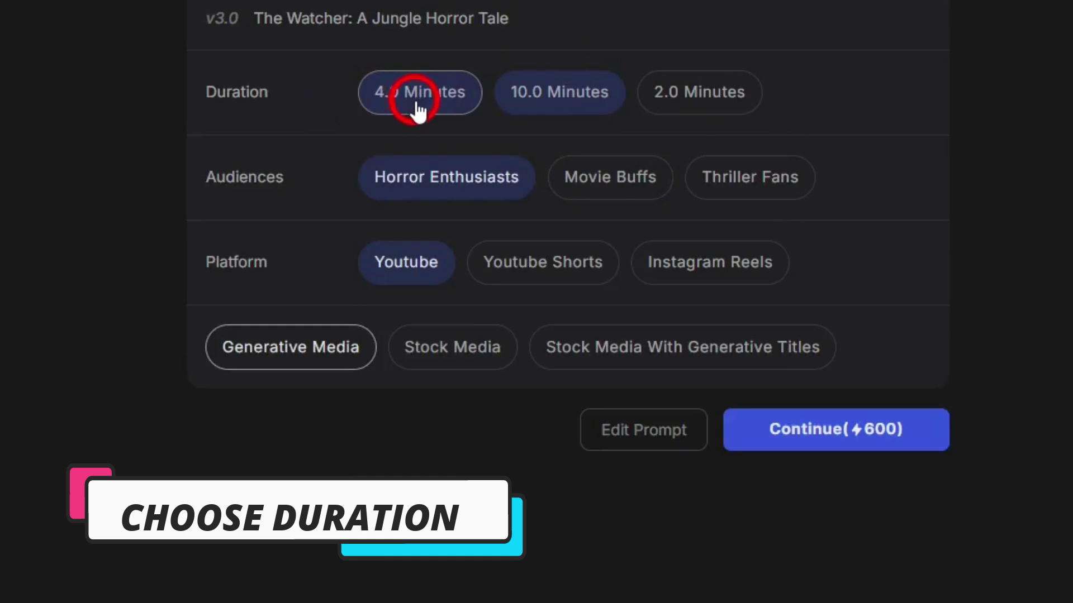
Step: Generate the film with a 2.0 Minutes duration and Stock Media, and play its preview
{"action": "left_click", "coordinate": [703, 104]}
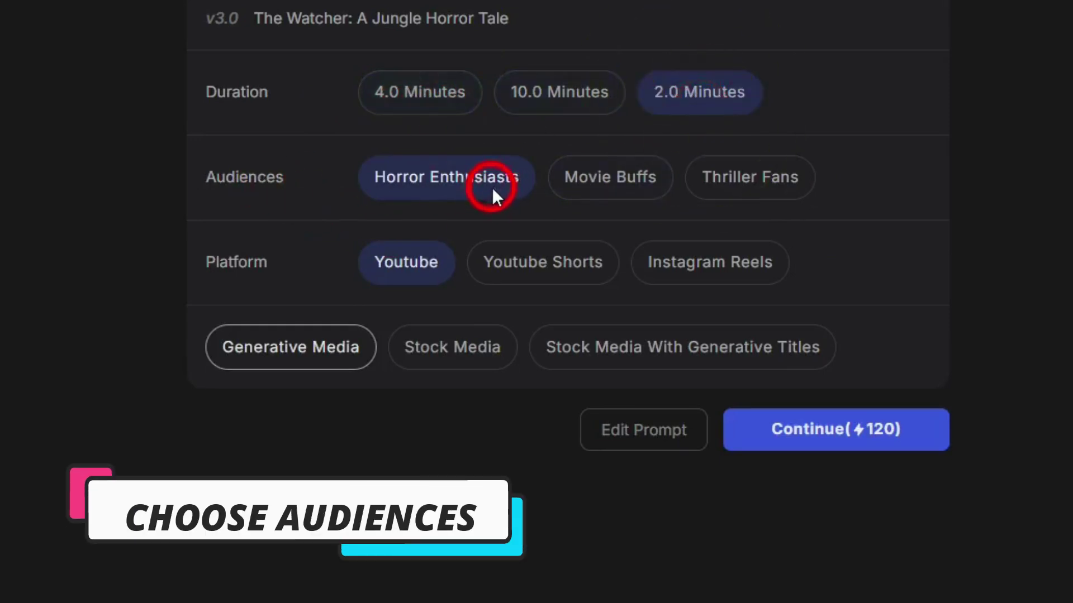
{"action": "left_click", "coordinate": [450, 344]}
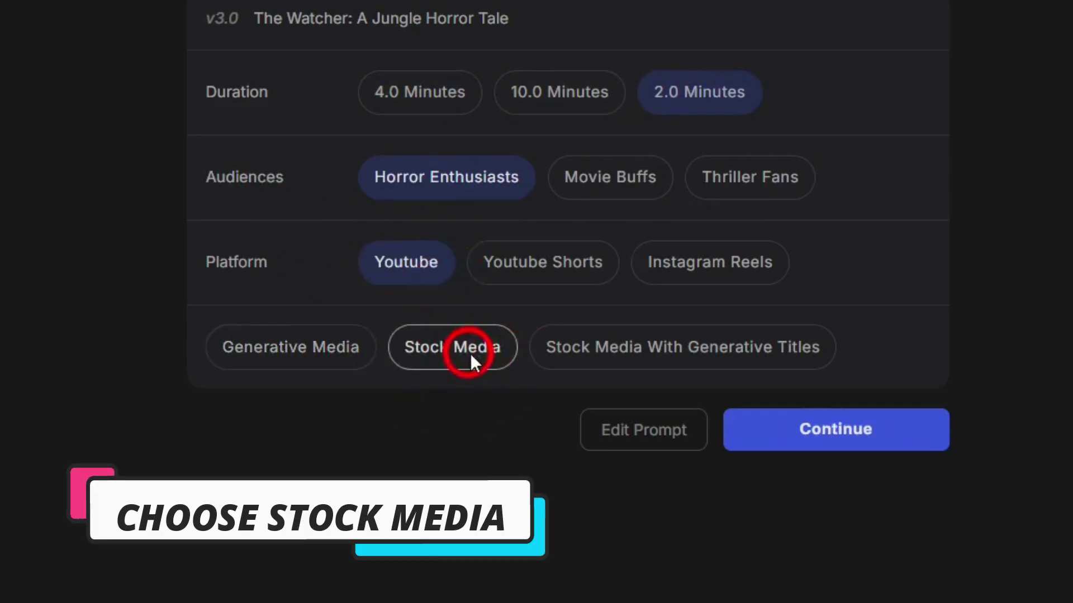
{"action": "left_click", "coordinate": [753, 439]}
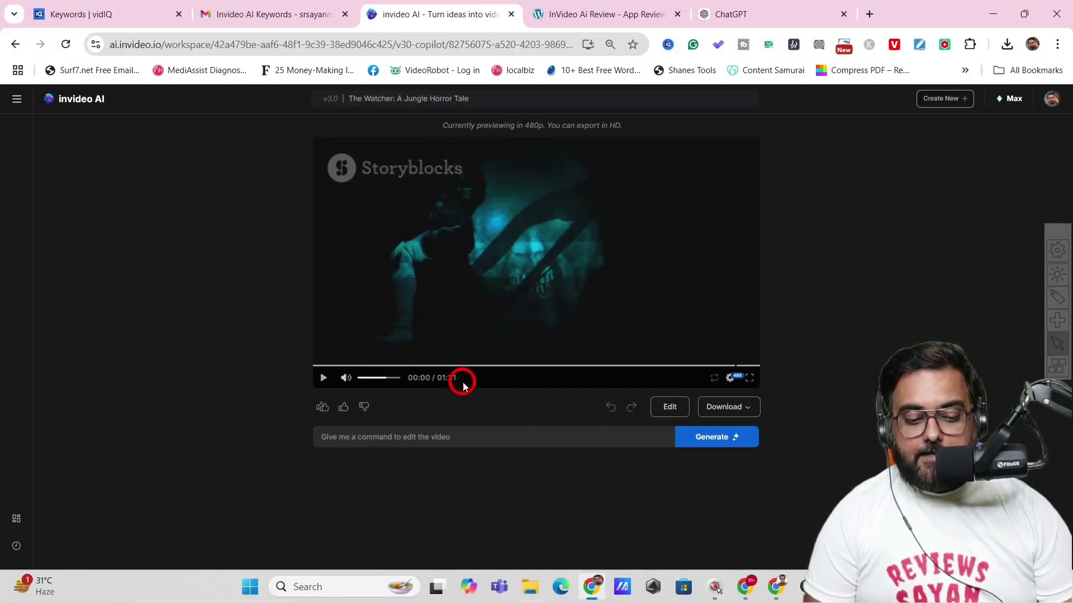
{"action": "left_click", "coordinate": [323, 378]}
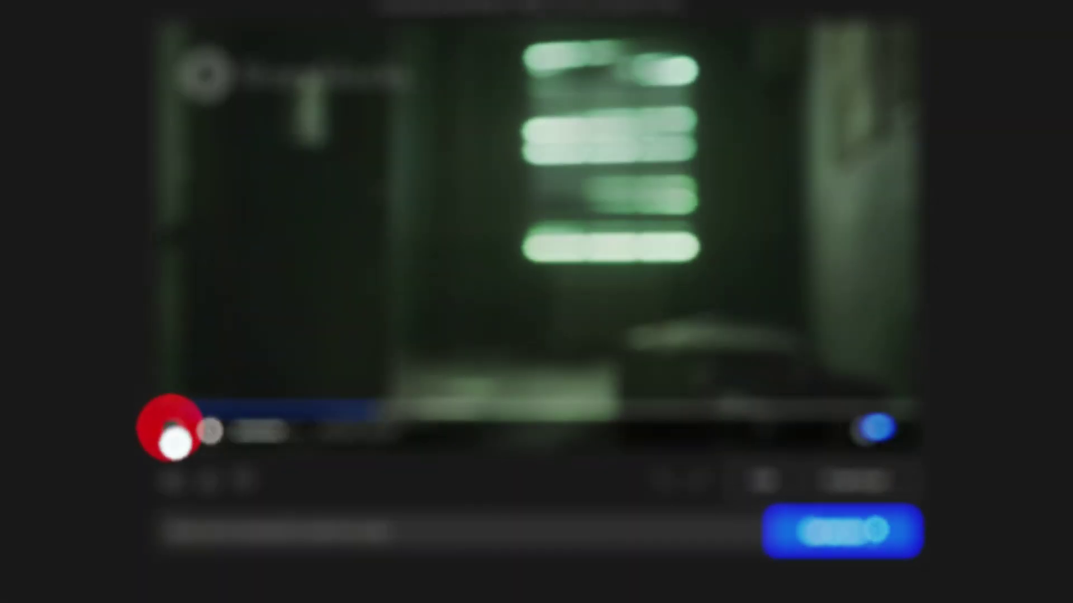
Step: Pause the horror film's preview and examine the Free, Plus and Max plans under "InVideo Ai - Special Deal" on the review page
{"action": "left_click", "coordinate": [174, 436]}
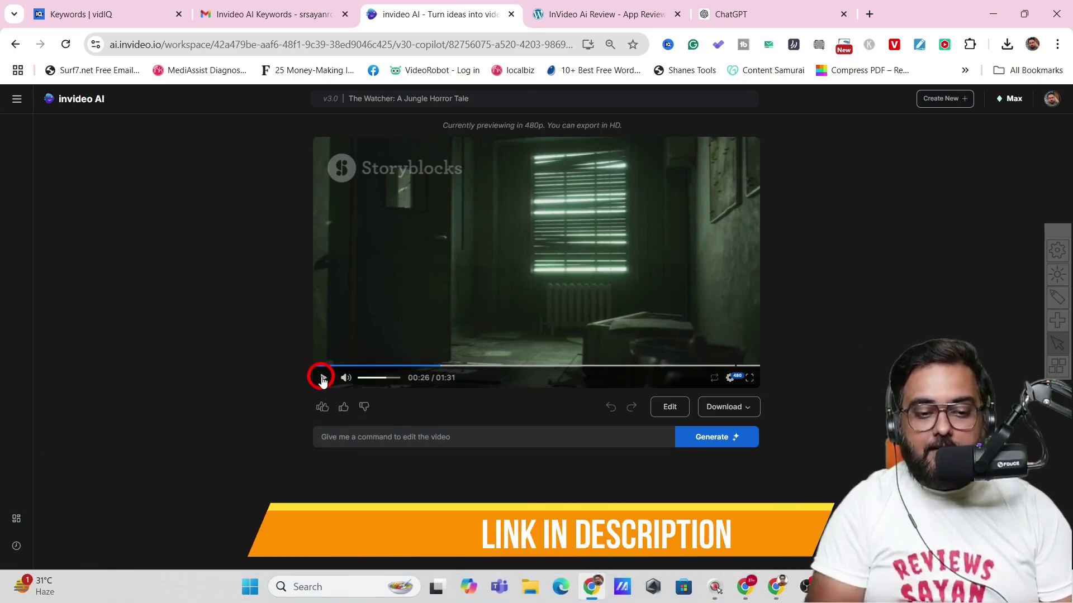
{"action": "left_click", "coordinate": [548, 17]}
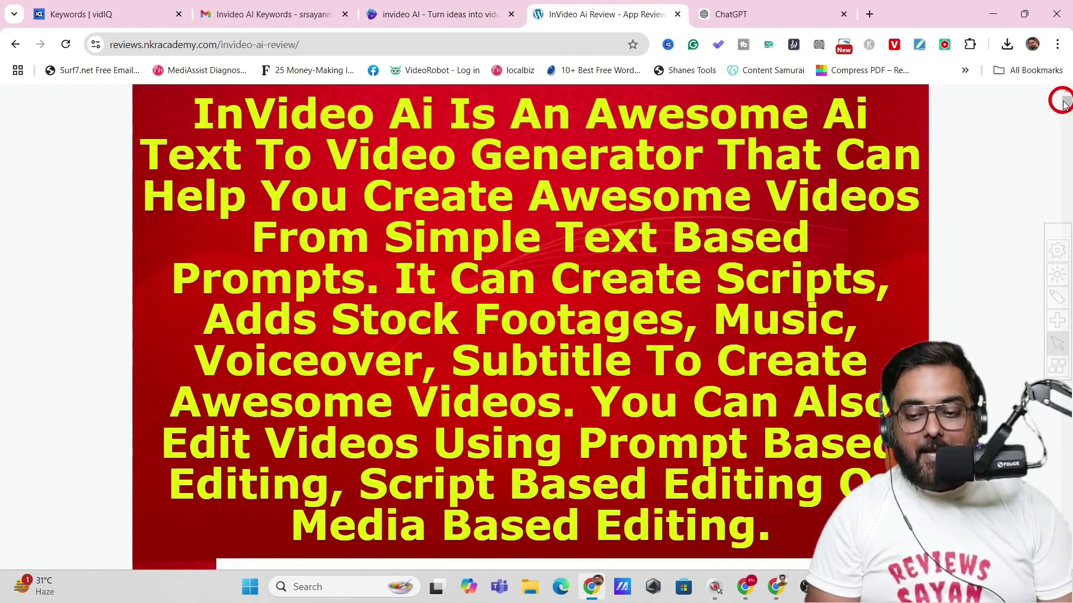
{"action": "left_click_drag", "start_coordinate": [1065, 105], "coordinate": [1065, 539]}
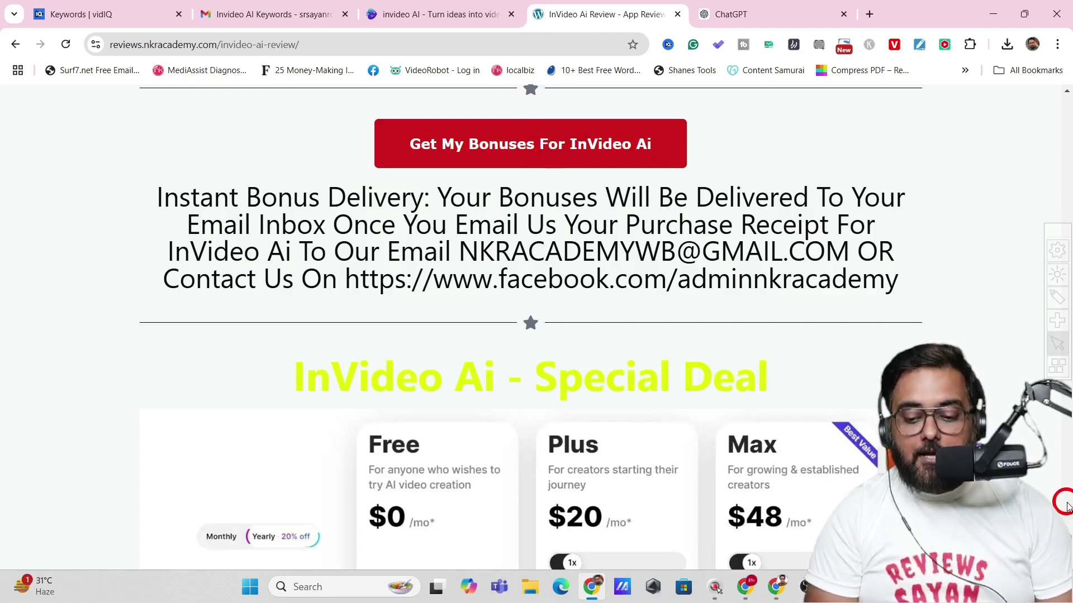
{"action": "scroll", "coordinate": [1069, 543], "scroll_direction": "down", "scroll_amount": 3}
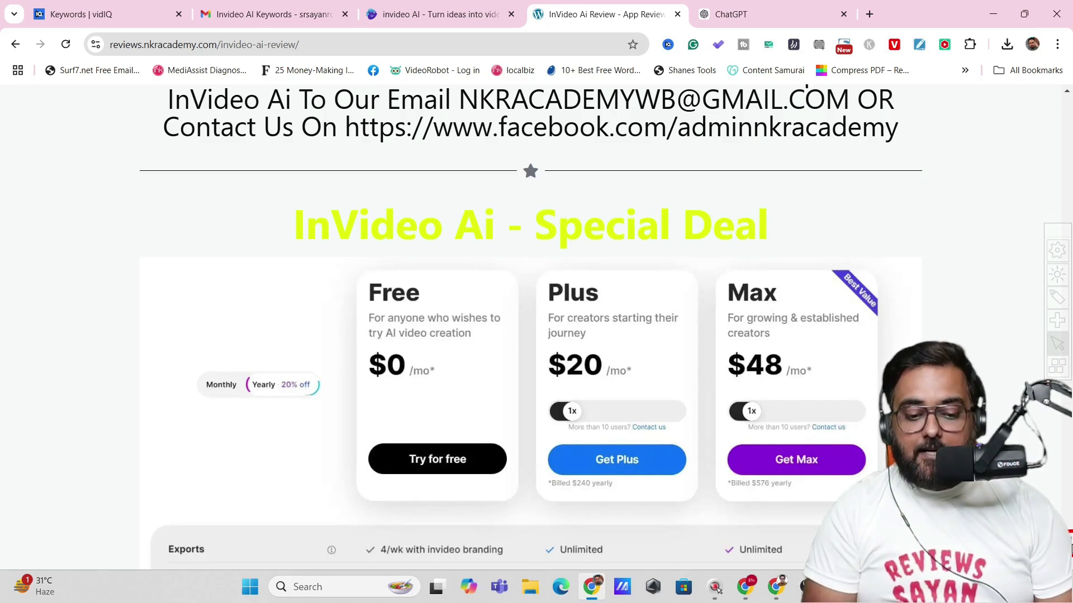
{"action": "left_click", "coordinate": [646, 385]}
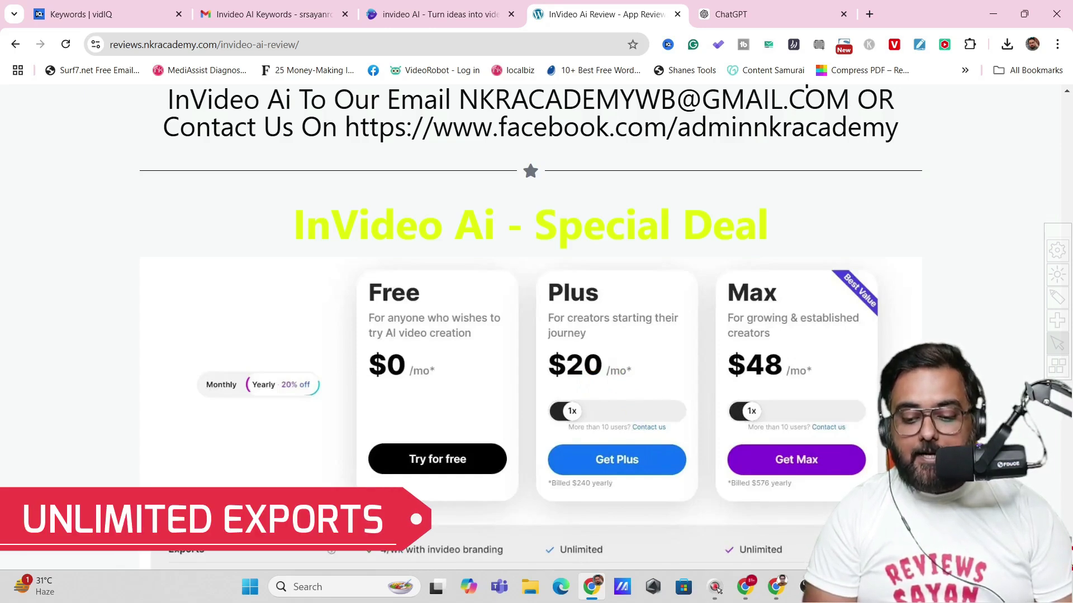
{"action": "scroll", "coordinate": [642, 280], "scroll_direction": "down", "scroll_amount": 3}
{"action": "left_click", "coordinate": [627, 201]}
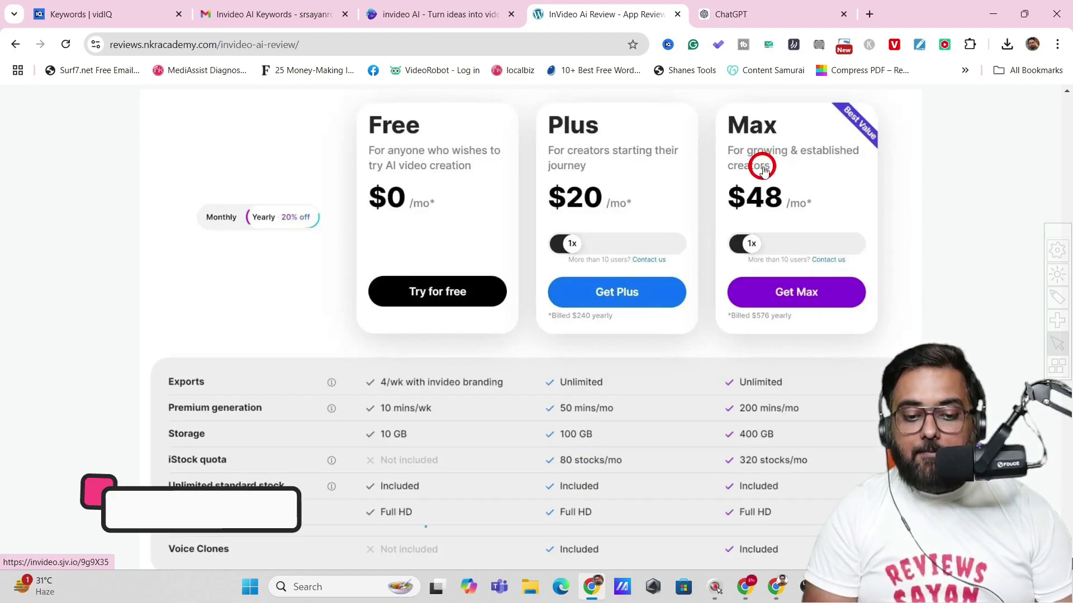
Step: Revisit the generated horror film in invideo AI and compare the plans' features in the review page's pricing table
{"action": "left_click", "coordinate": [440, 22]}
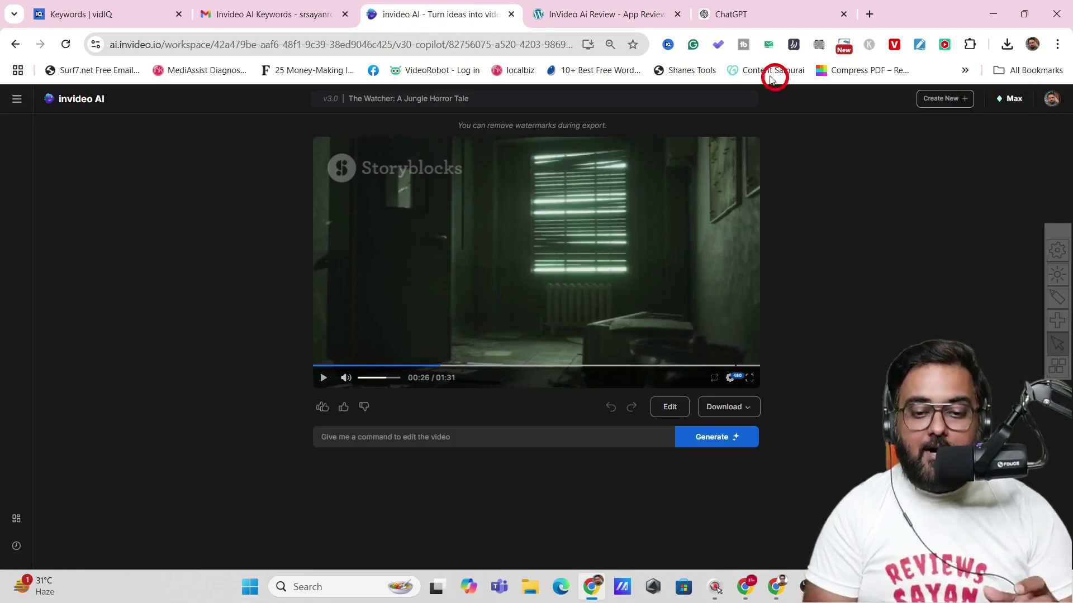
{"action": "left_click", "coordinate": [633, 22]}
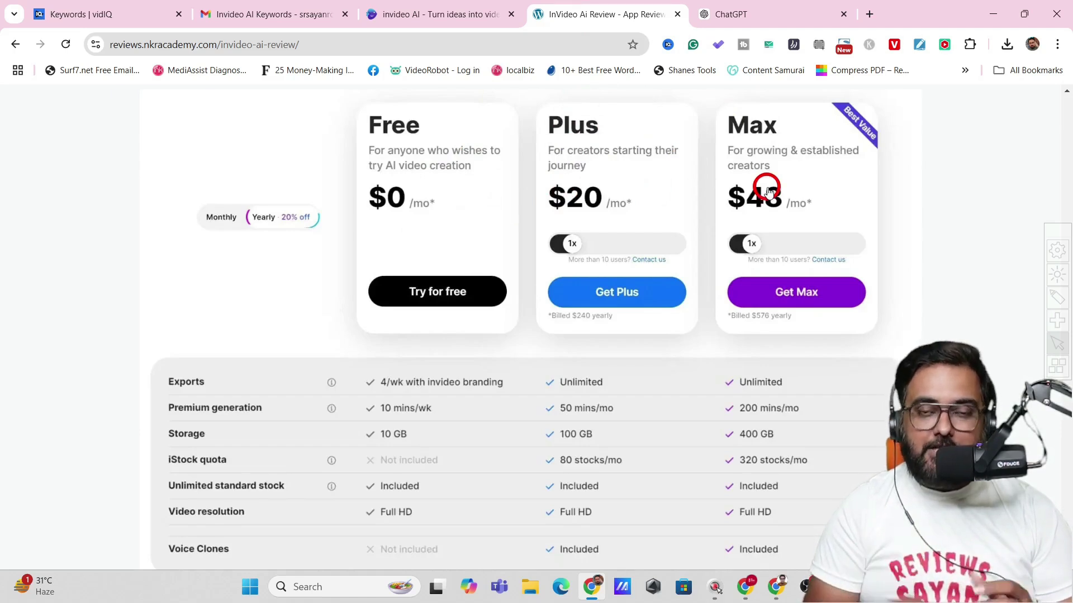
{"action": "scroll", "coordinate": [731, 405], "scroll_direction": "down", "scroll_amount": 2}
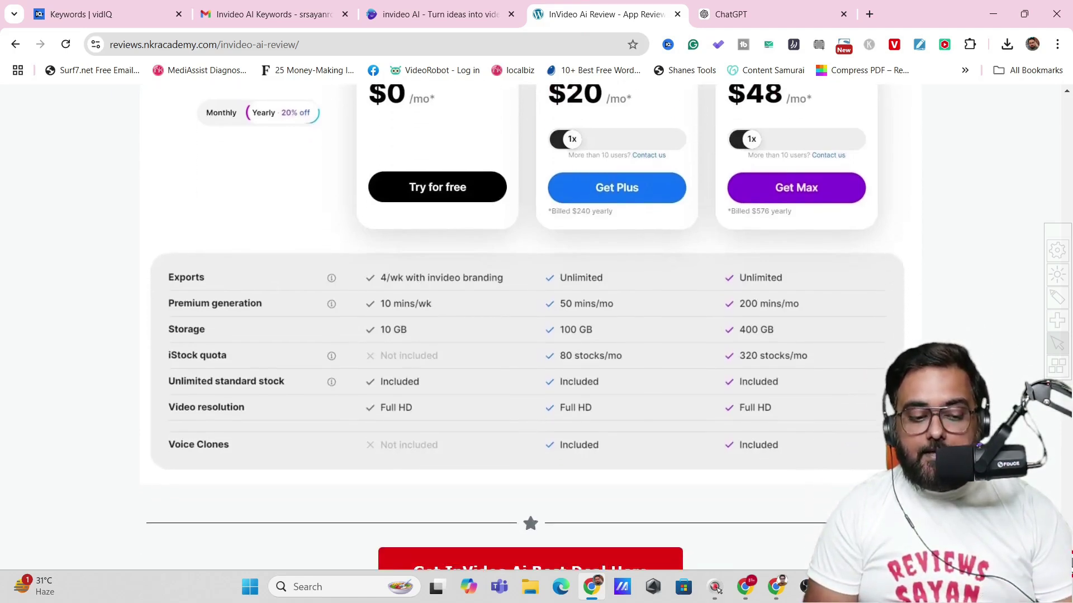